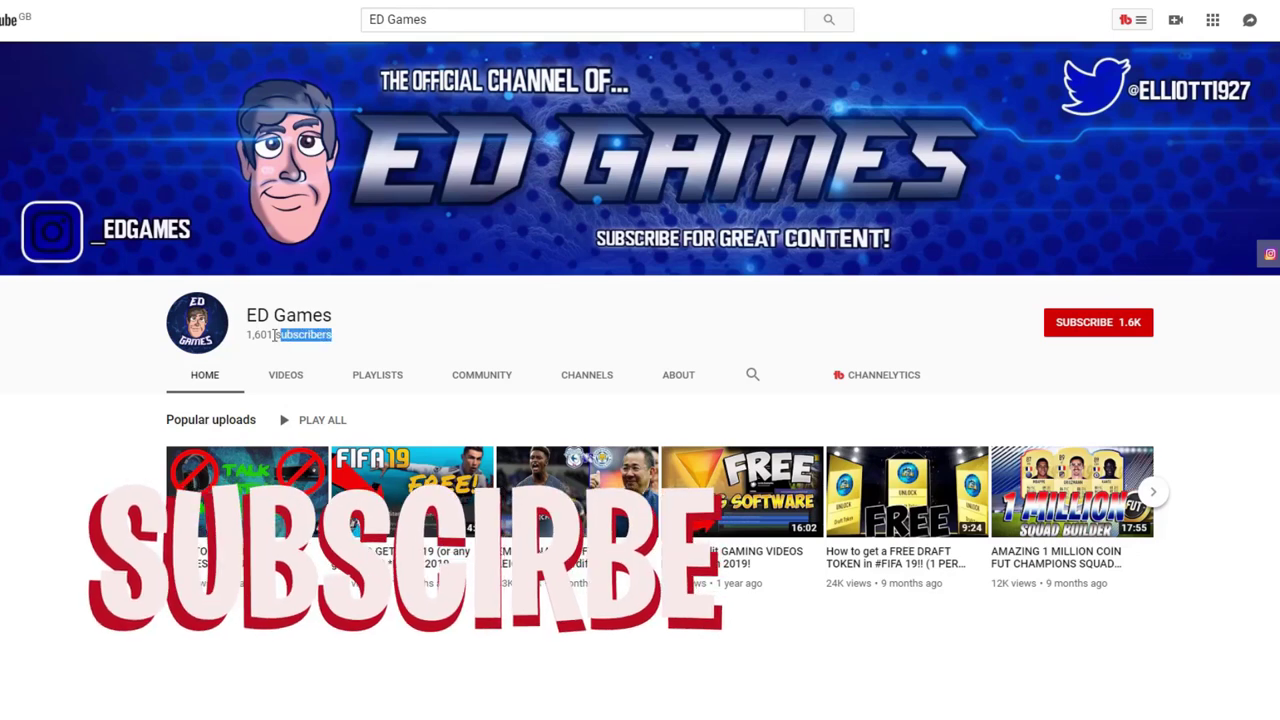
Step: Subscribe to the ED Games channel with the red SUBSCRIBE button on its YouTube page
click(1075, 330)
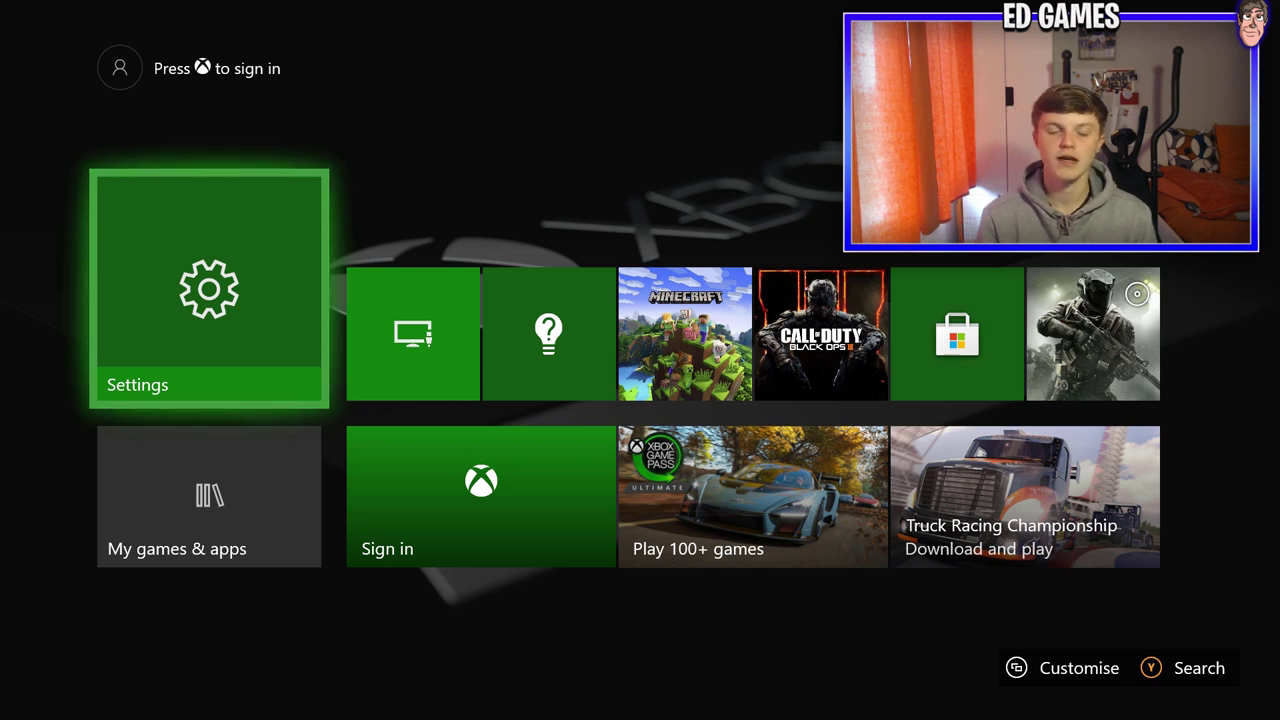
key(Right)
key(Left)
key(Down)
key(Right)
key(Right)
key(Up)
key(Right)
key(Left)
key(Left)
key(Left)
key(Left)
key(Down)
key(Right)
key(Up)
key(Right)
key(Left)
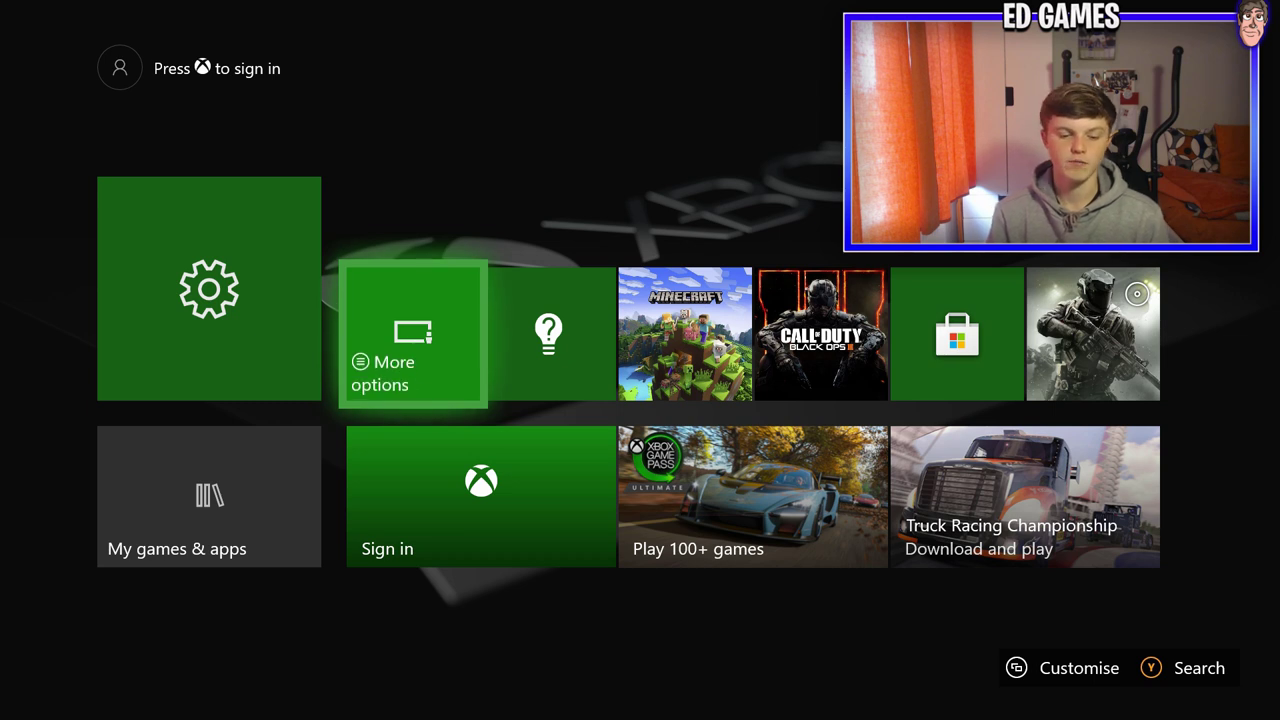
key(Right)
key(Left)
key(Left)
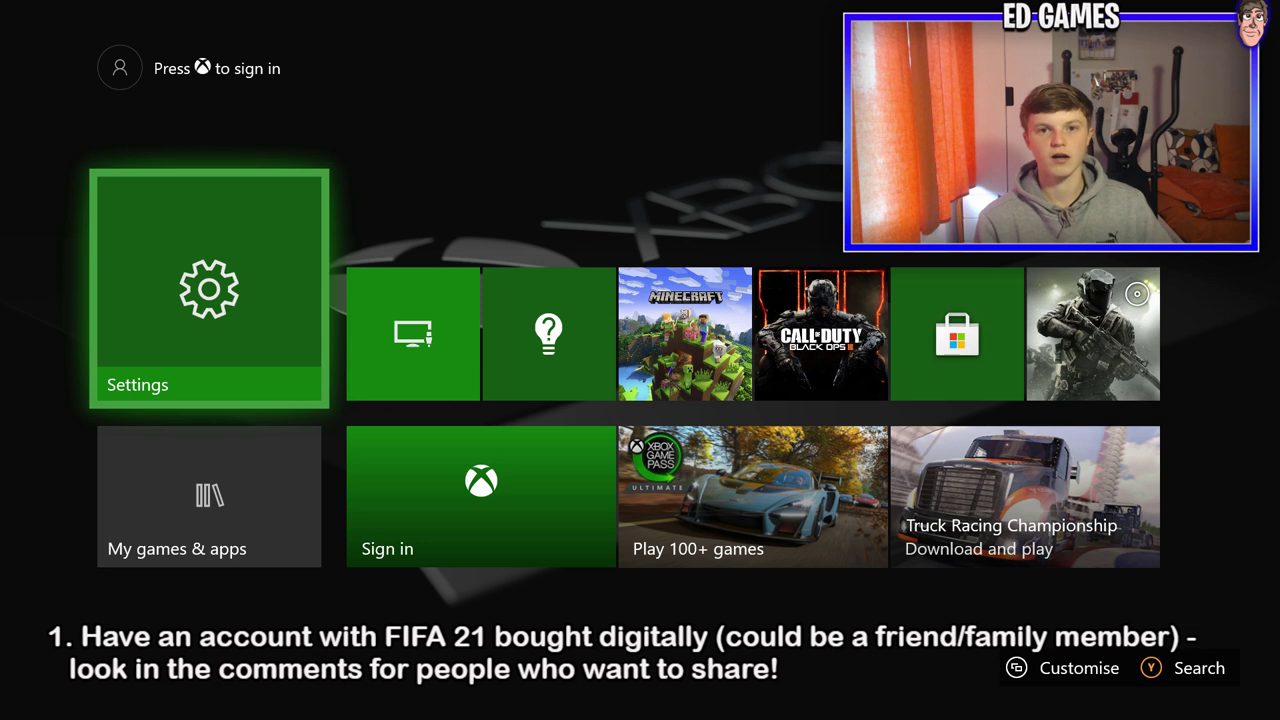
Step: Open the guide's Profile & system Sign in to show the 'Who are you?' account list
key(Right)
key(Right)
key(Right)
key(Right)
key(Right)
key(Right)
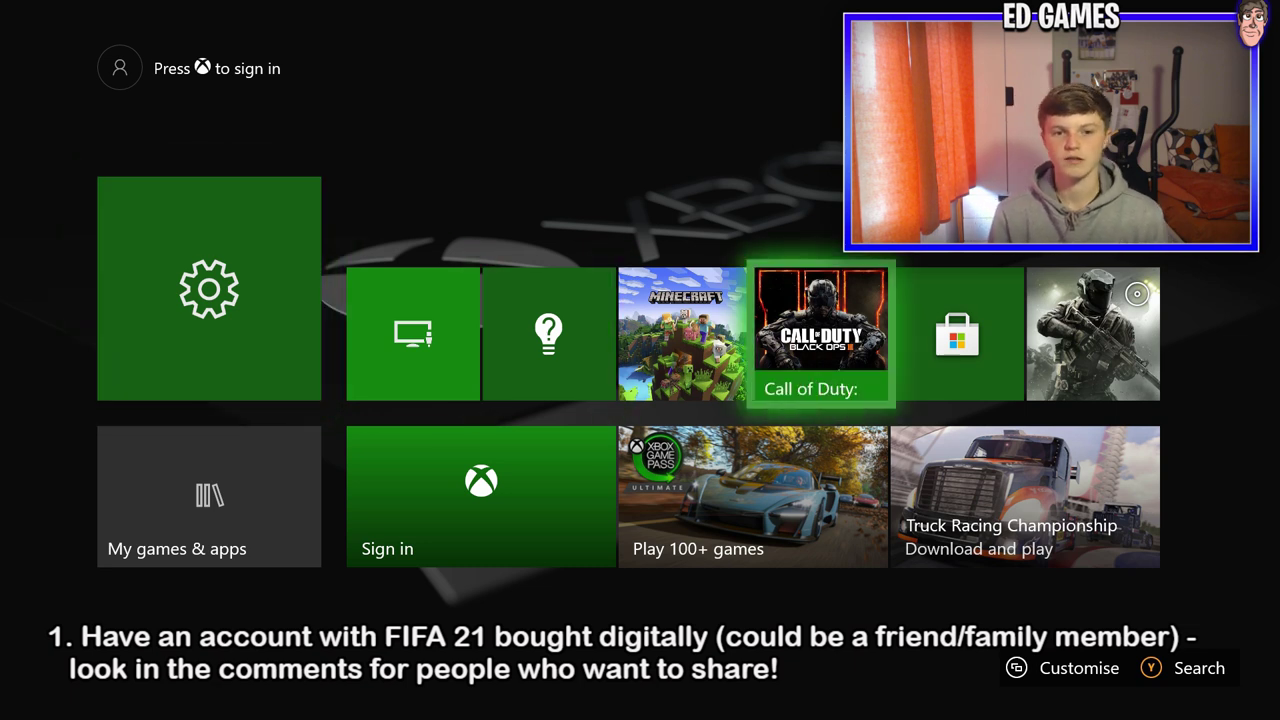
key(Left)
key(Left)
key(Left)
key(Left)
key(Left)
key(Left)
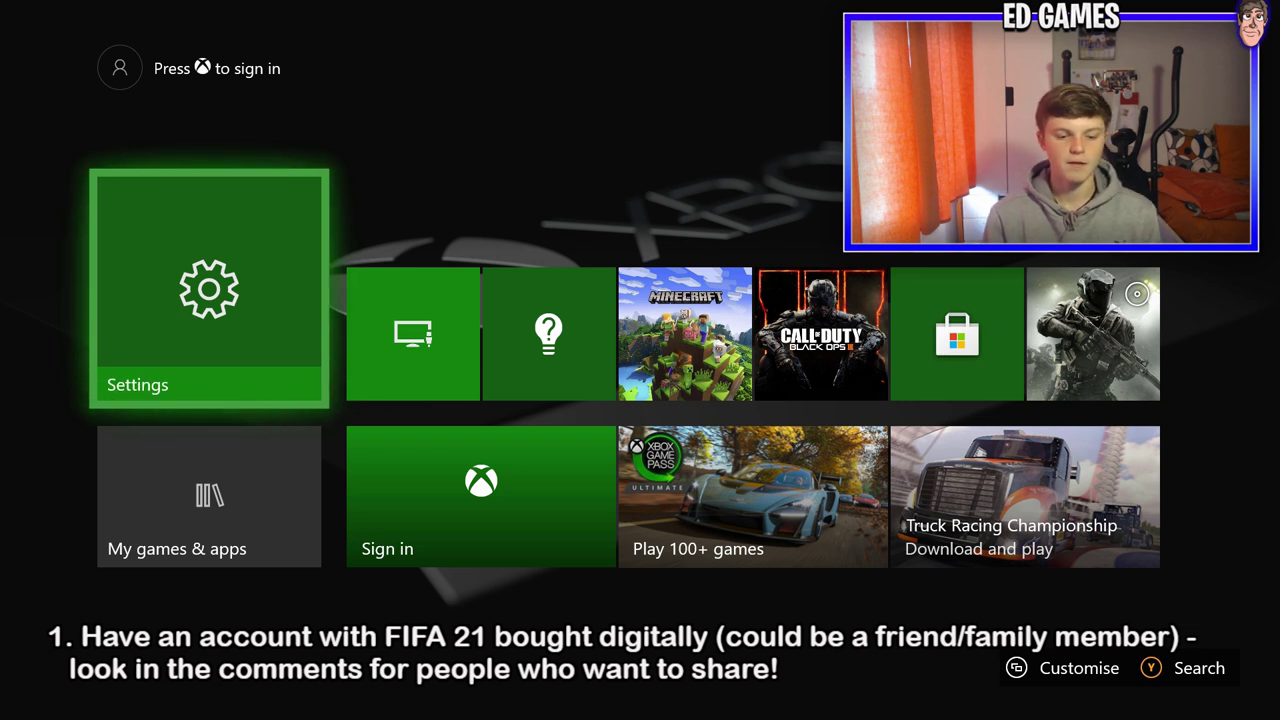
key(Right)
key(Right)
key(Right)
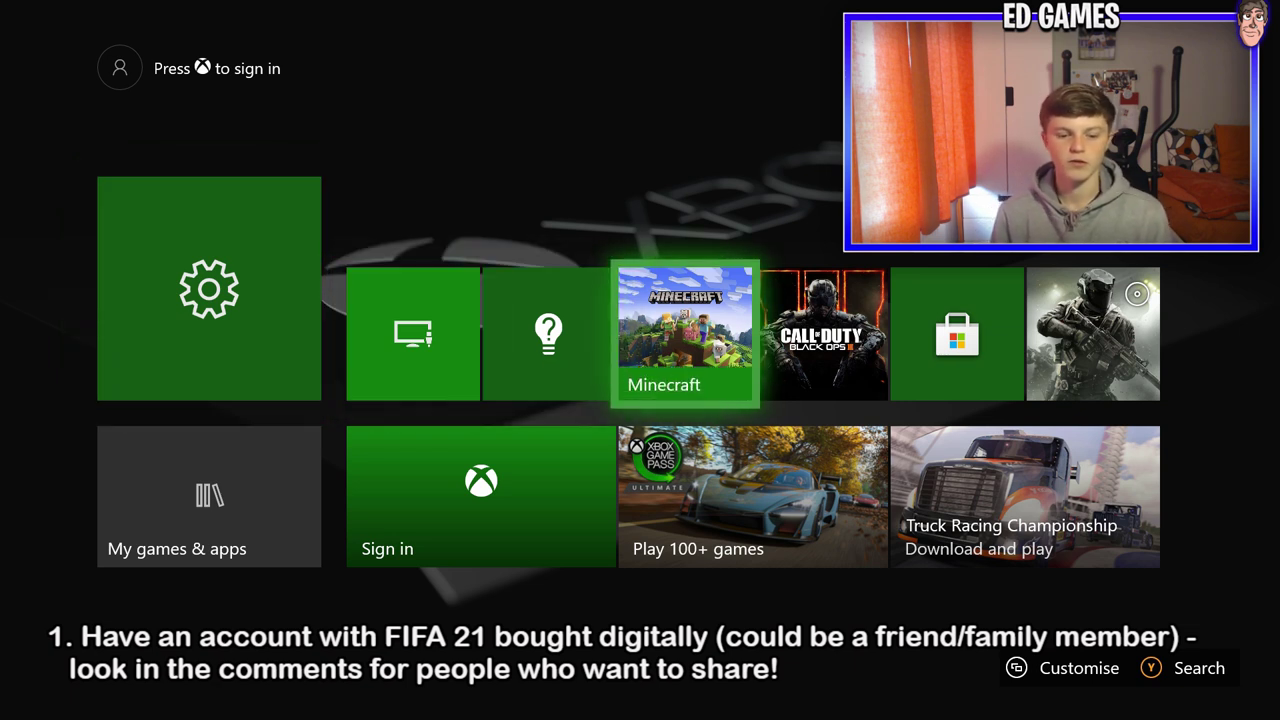
key(Left)
key(Left)
key(Left)
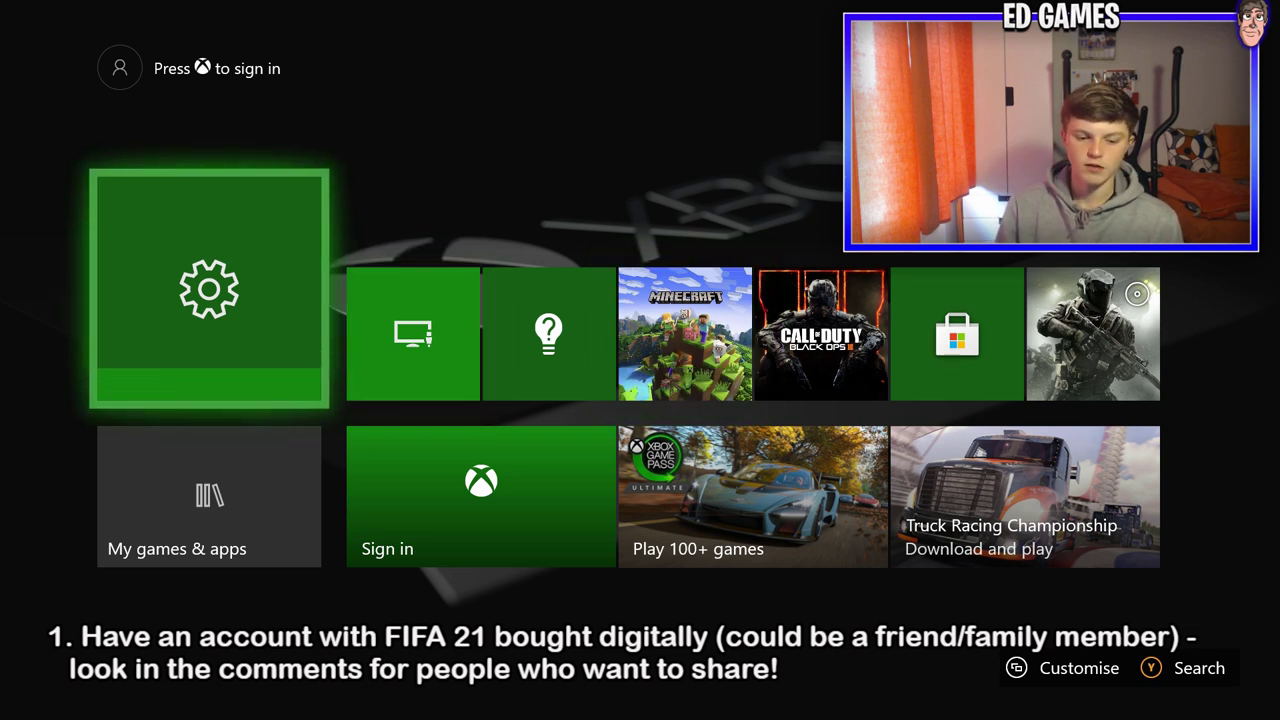
key(super)
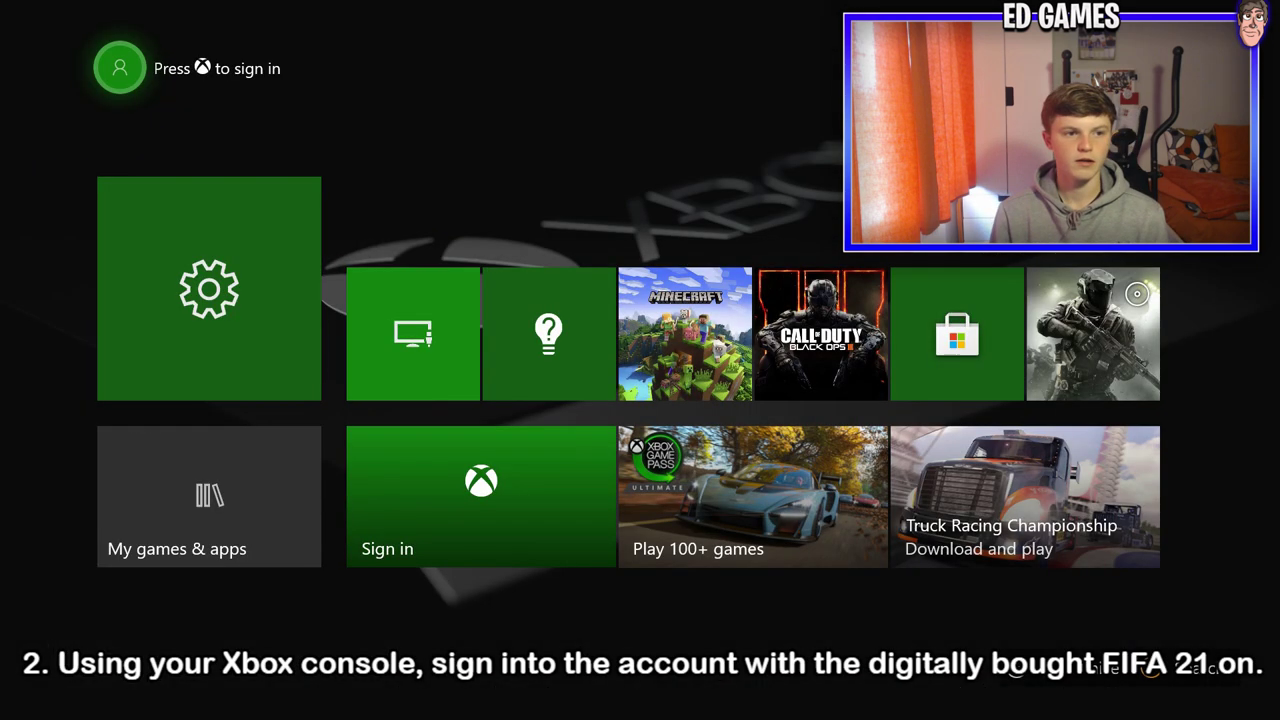
key(super)
key(Return)
key(Return)
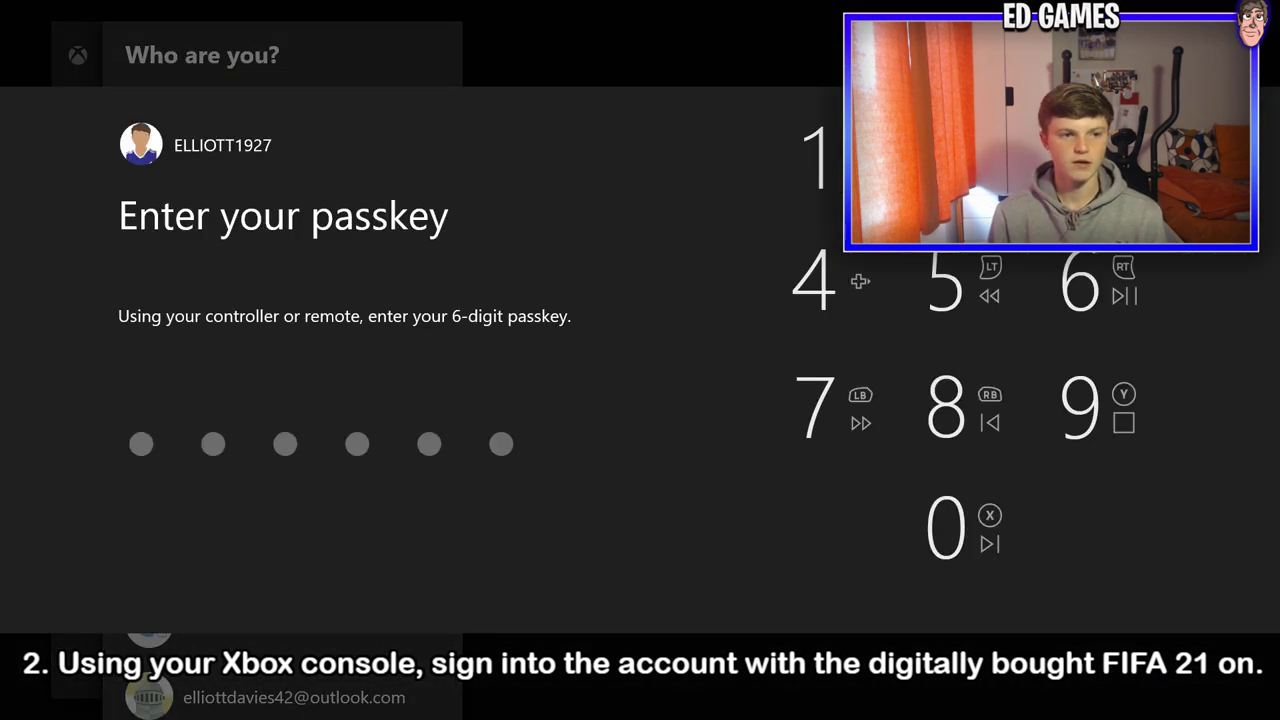
Step: Choose the account owning FIFA 21 and enter its six-digit passkey
key(1)
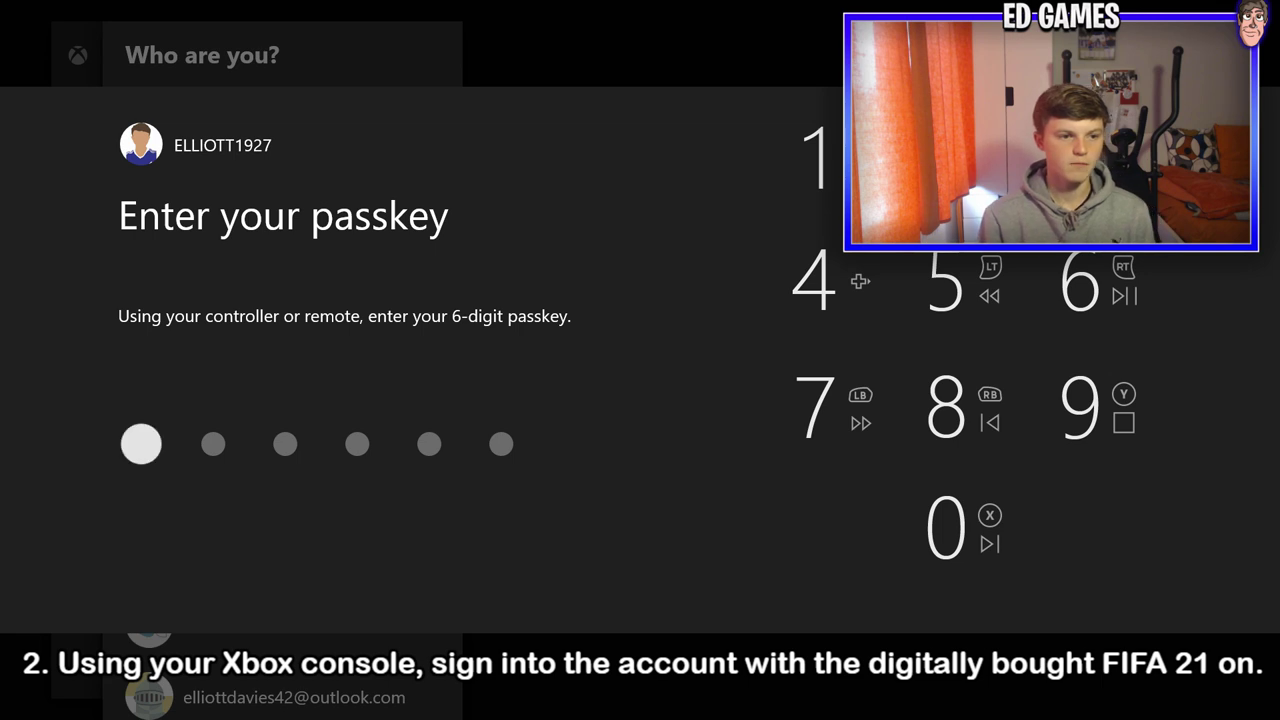
key(9)
key(2)
key(7)
key(1)
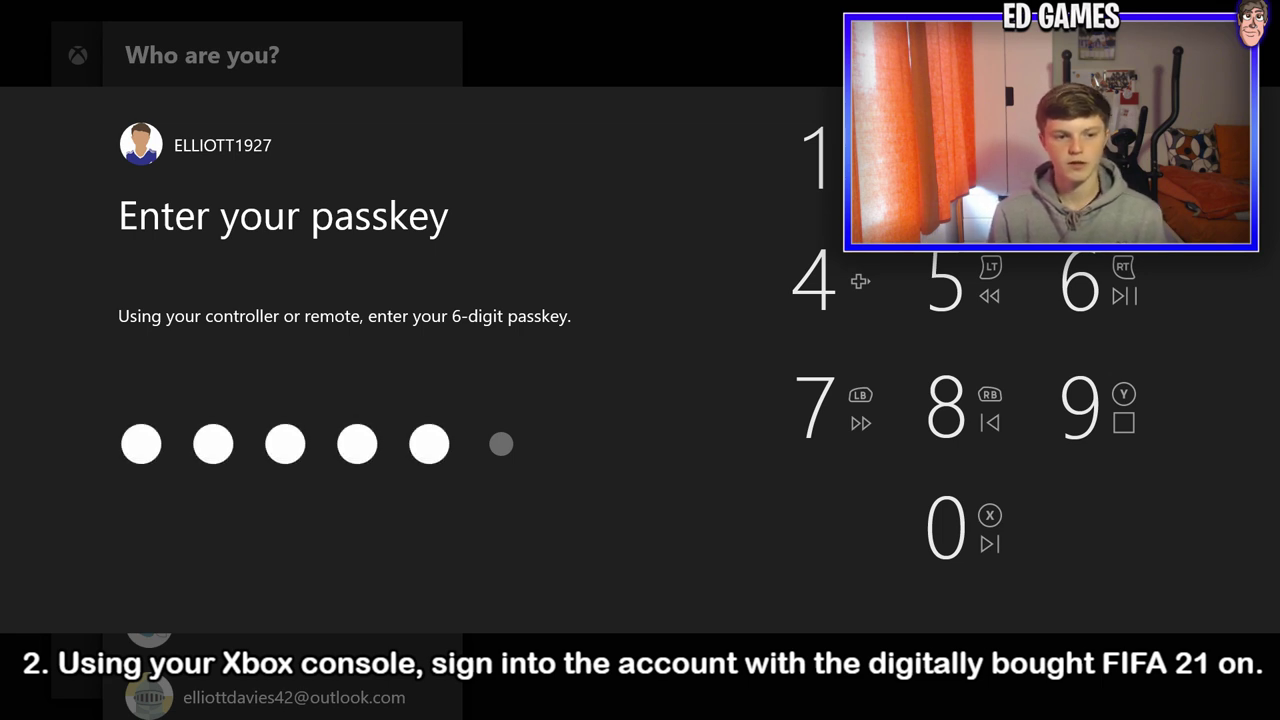
key(1)
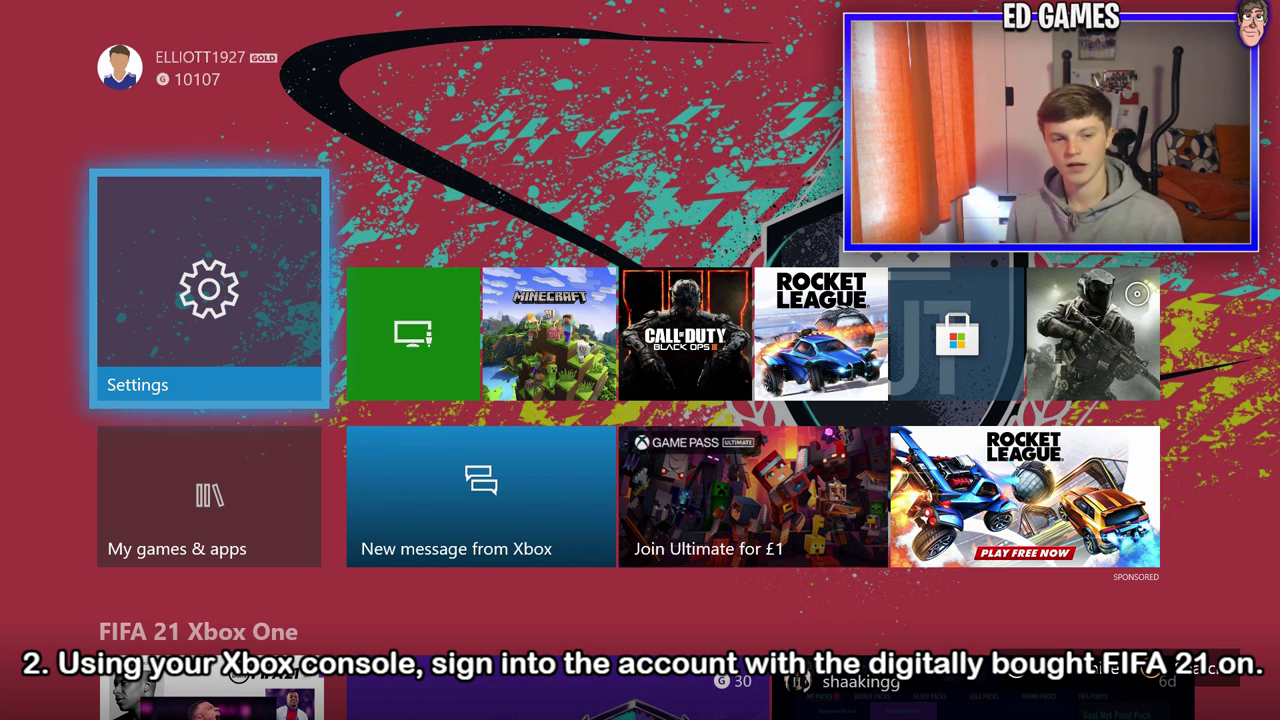
Step: Open Settings from the guide's Profile & system section, landing on the General page
key(Right)
key(Right)
key(Right)
key(Right)
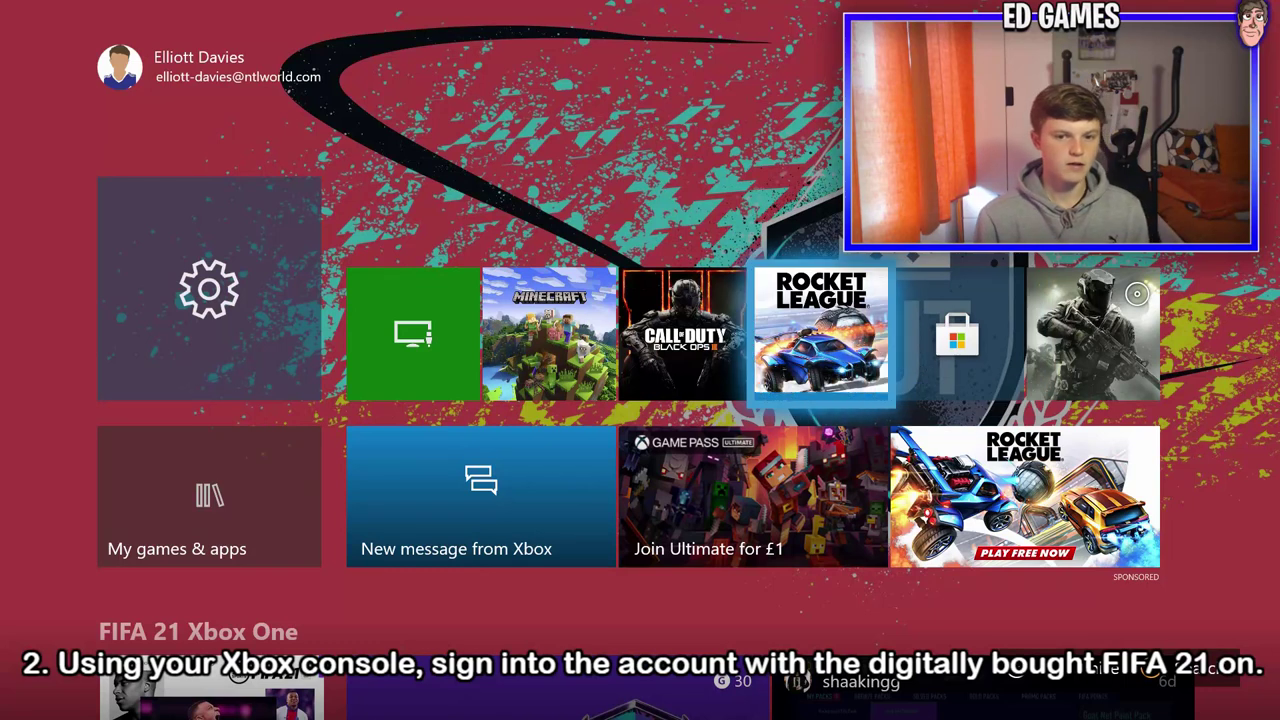
key(Left)
key(Left)
key(Left)
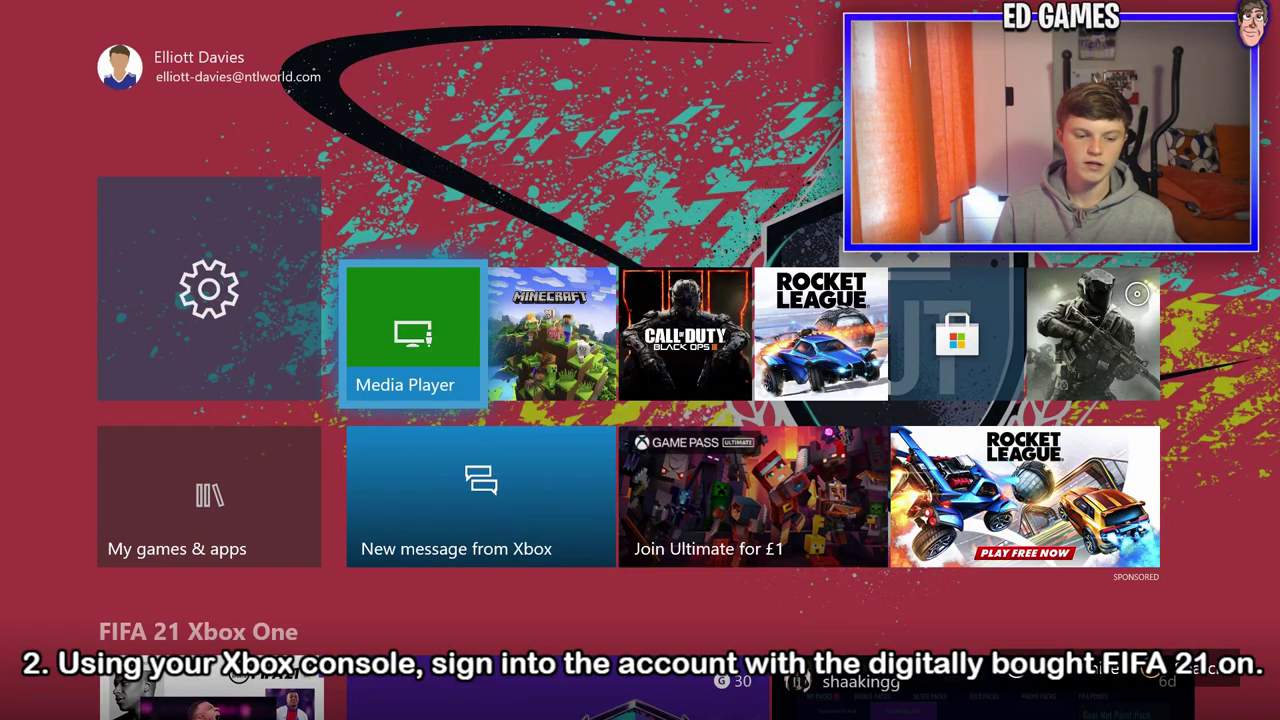
key(Left)
key(Right)
key(Right)
key(Left)
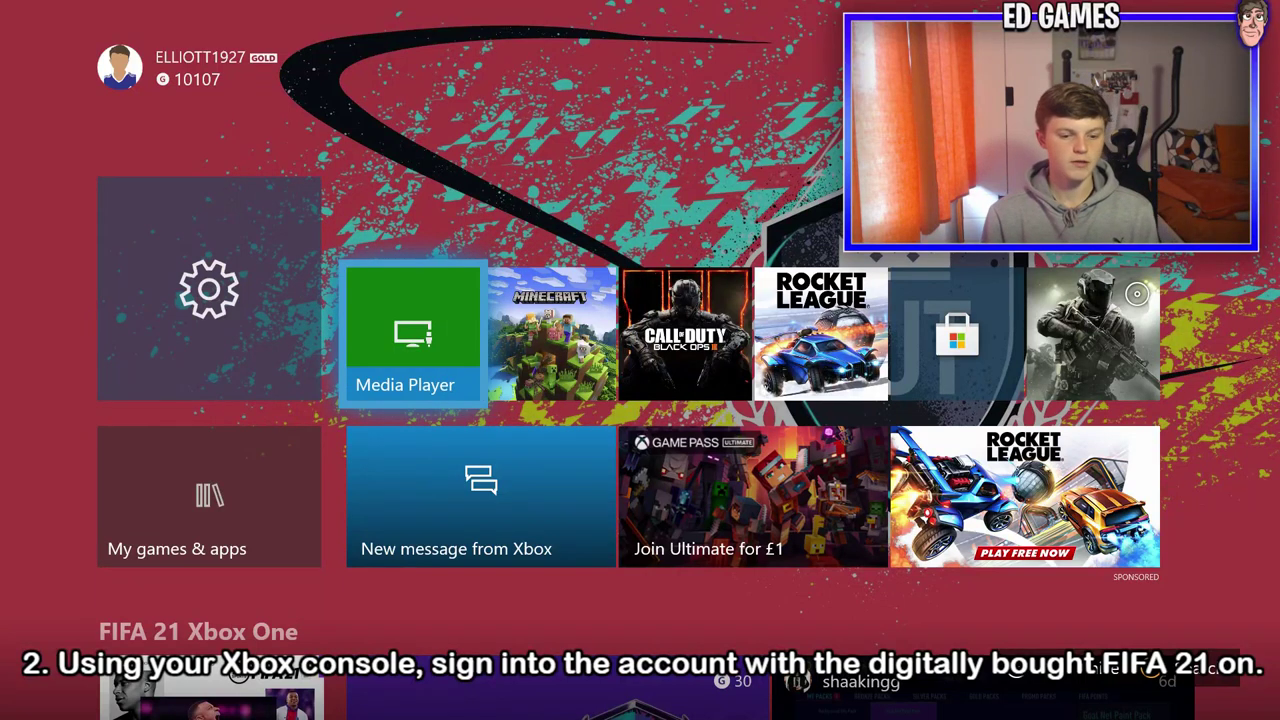
key(Left)
key(Right)
key(Right)
key(Left)
key(Left)
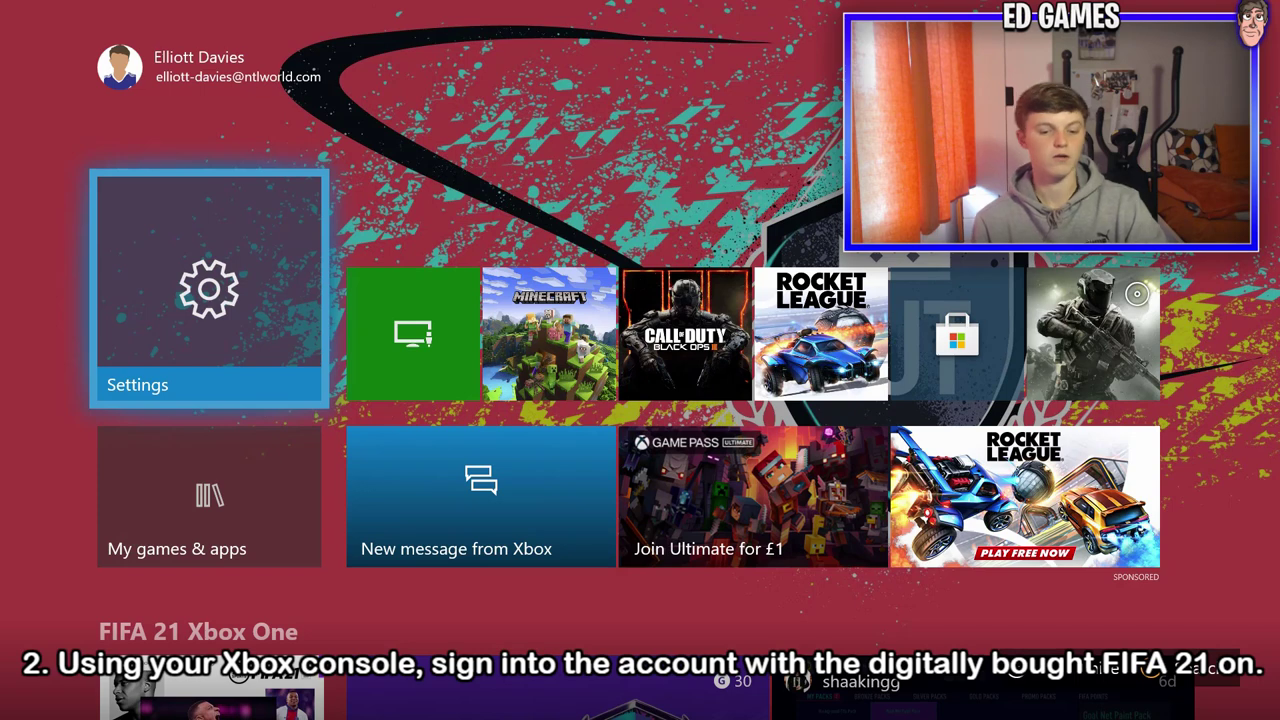
key(super)
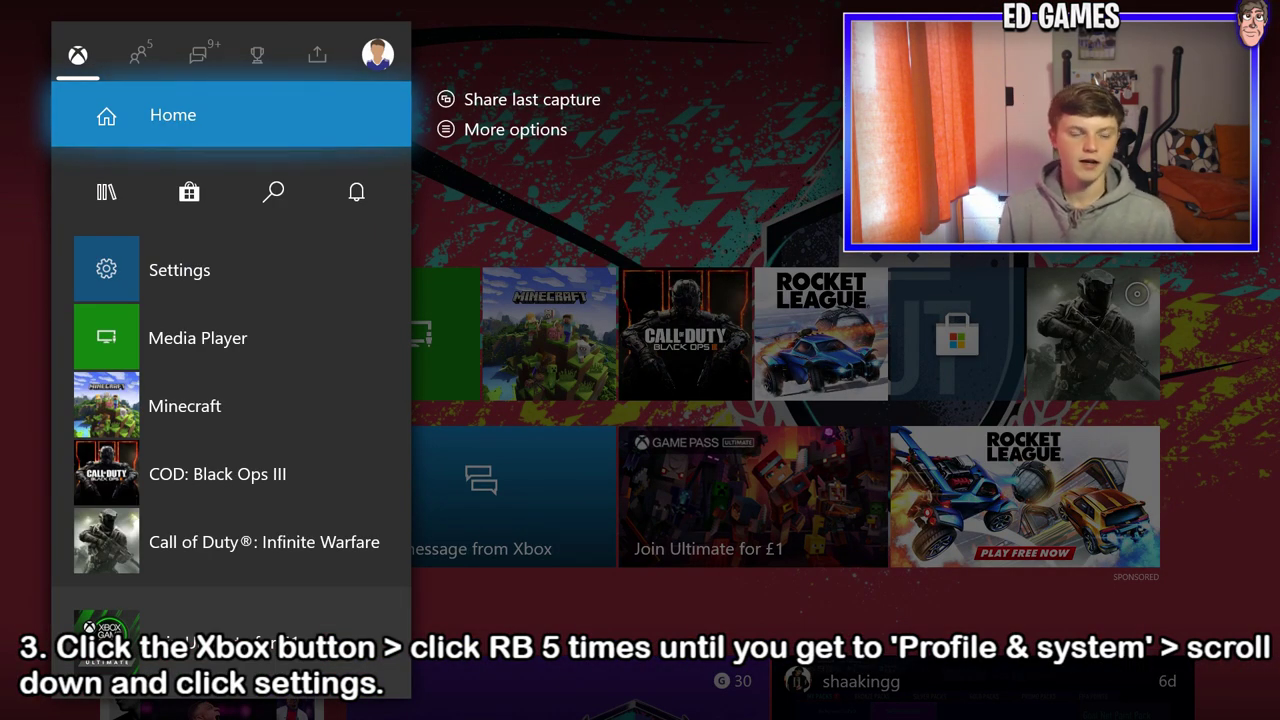
key(Right)
key(Right)
key(Right)
key(Right)
key(Right)
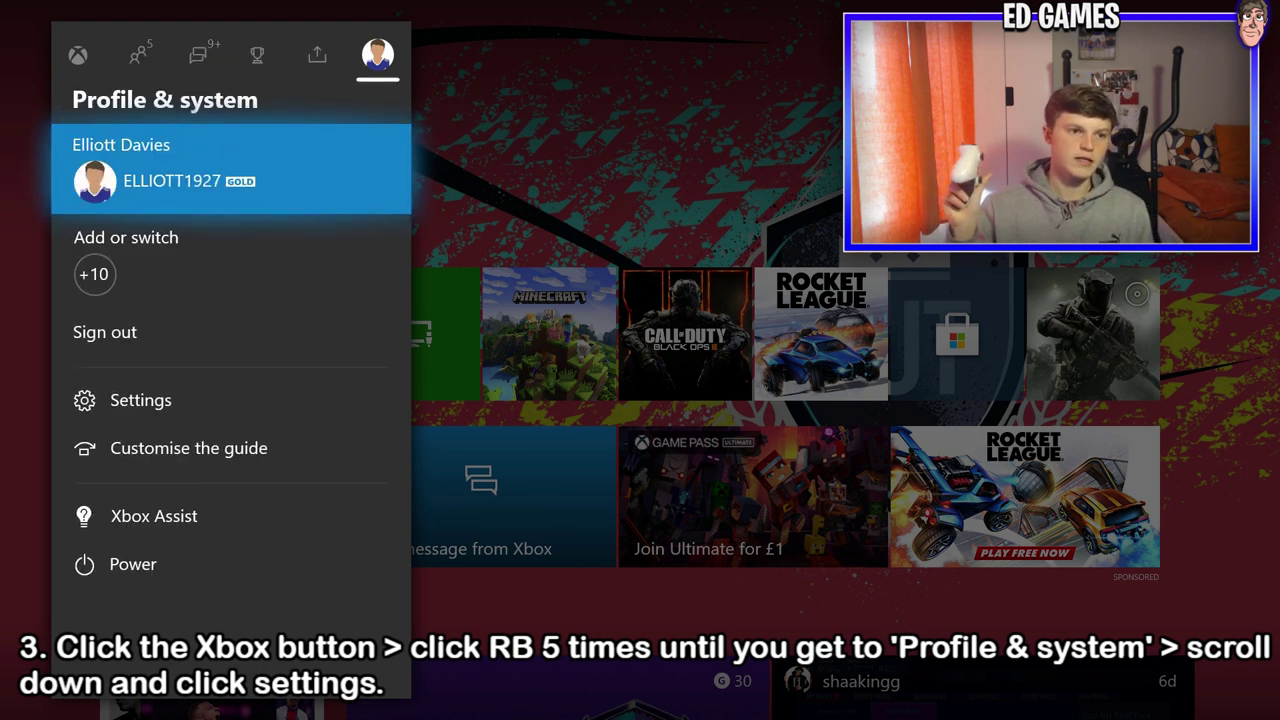
key(Down)
key(Down)
key(Down)
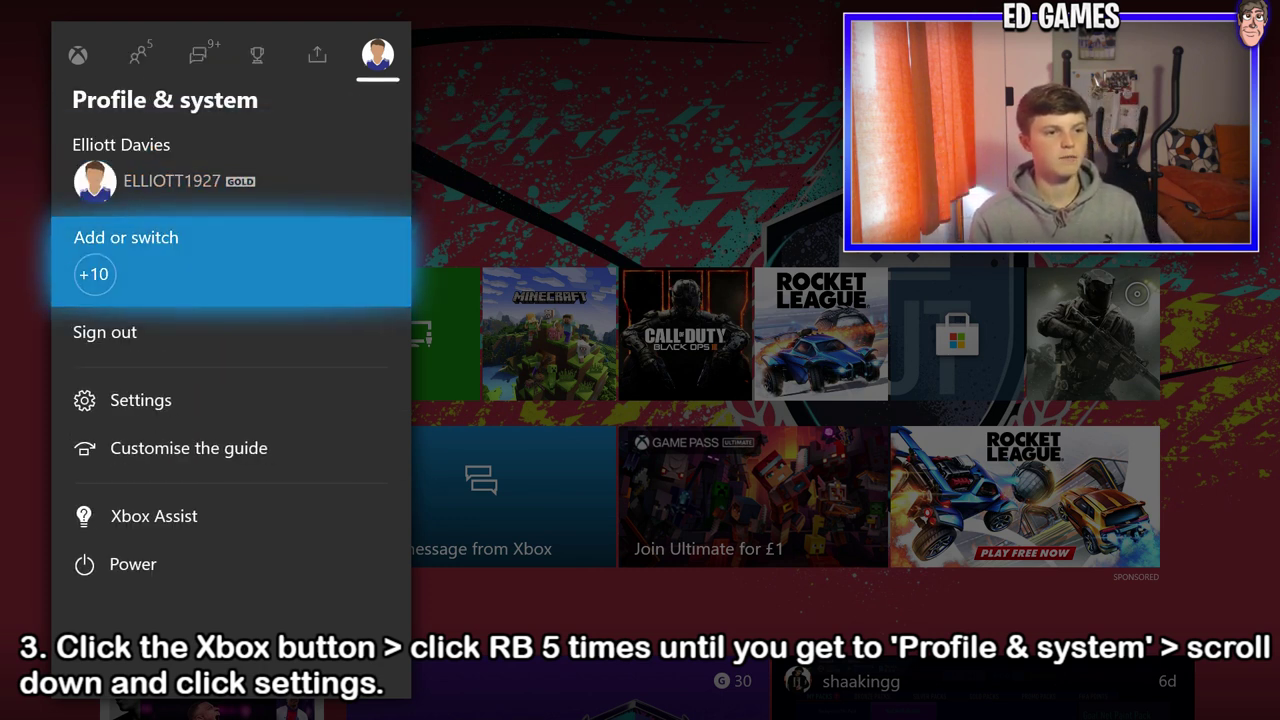
key(Return)
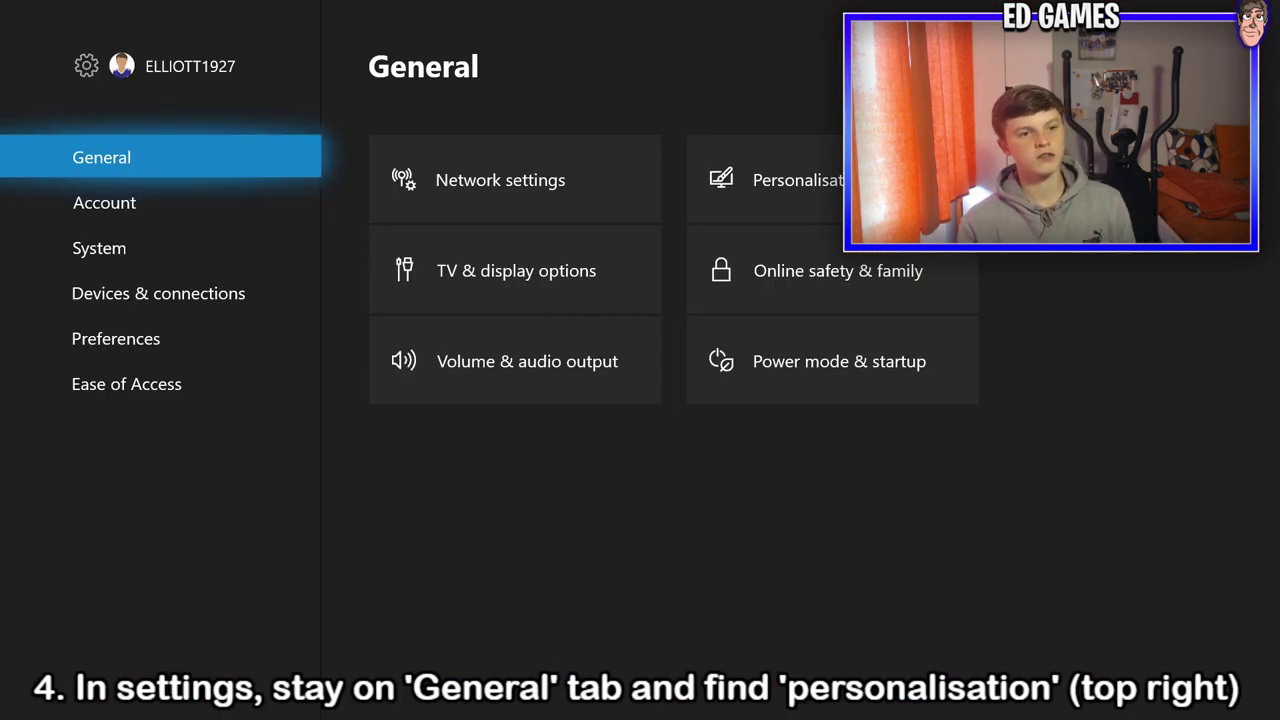
Step: Go to General > Personalisation and open the My home Xbox page
key(Right)
key(Right)
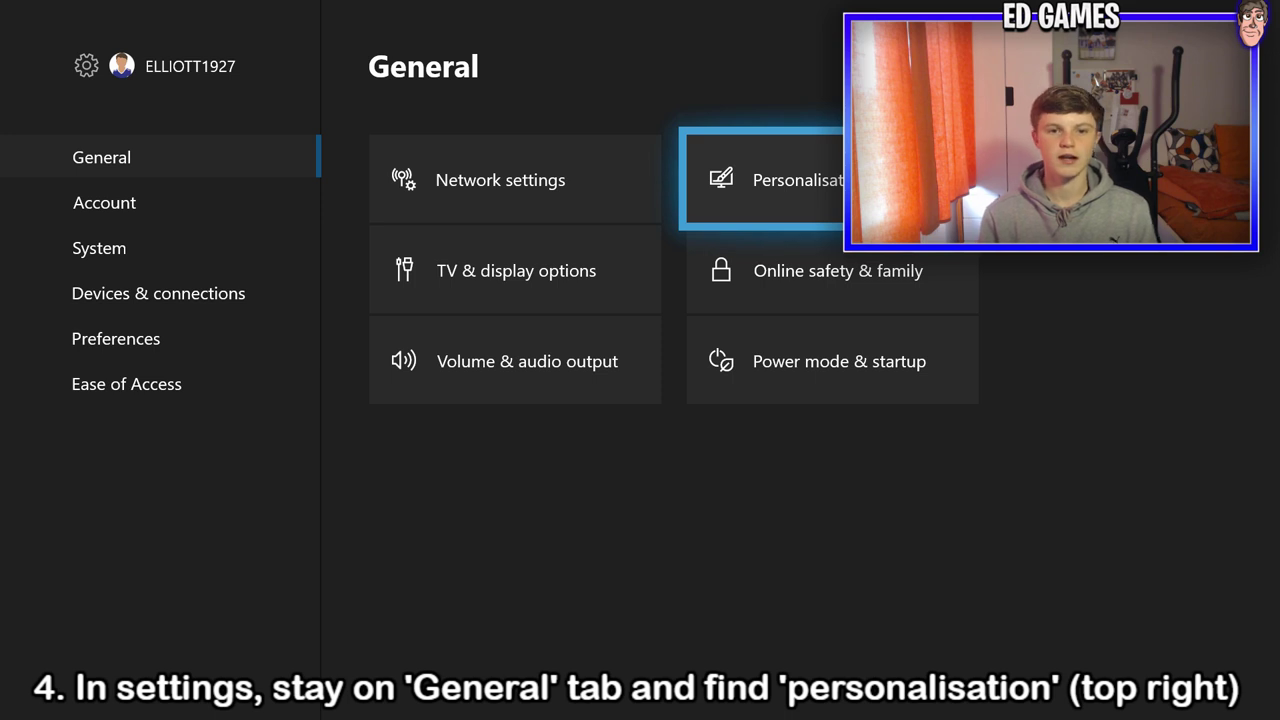
key(Return)
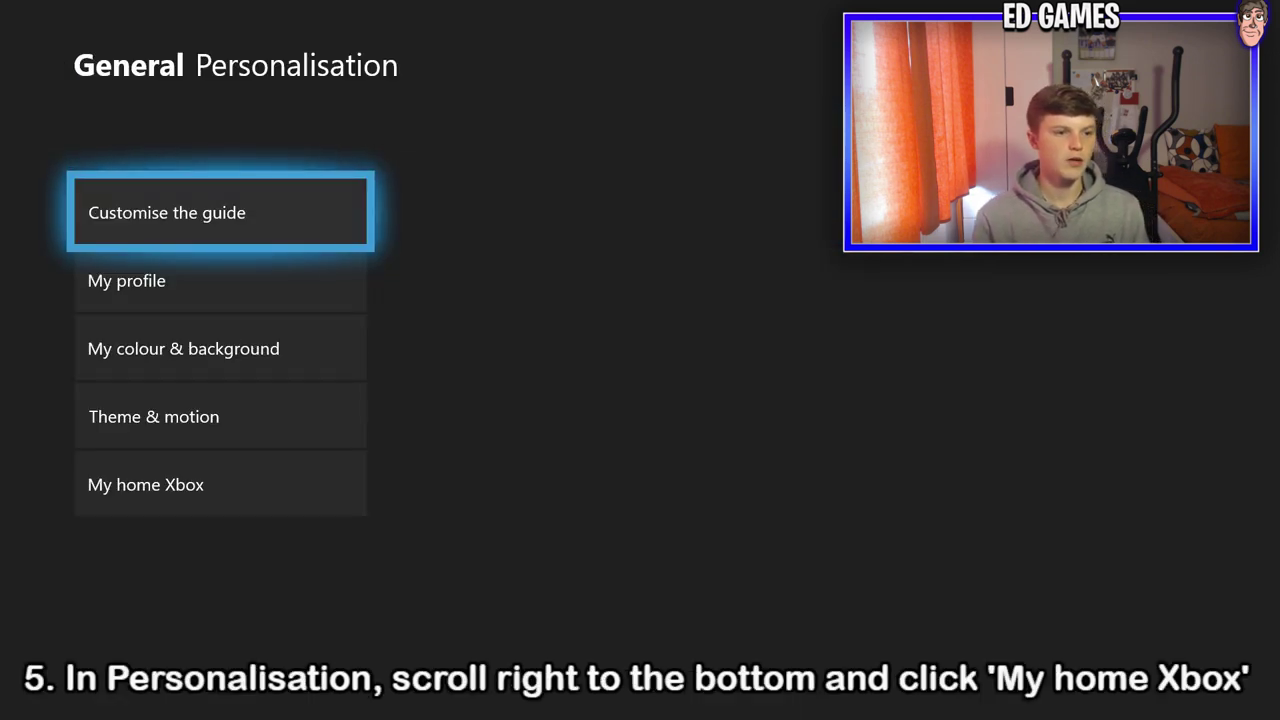
key(Down)
key(Down)
key(Down)
key(Down)
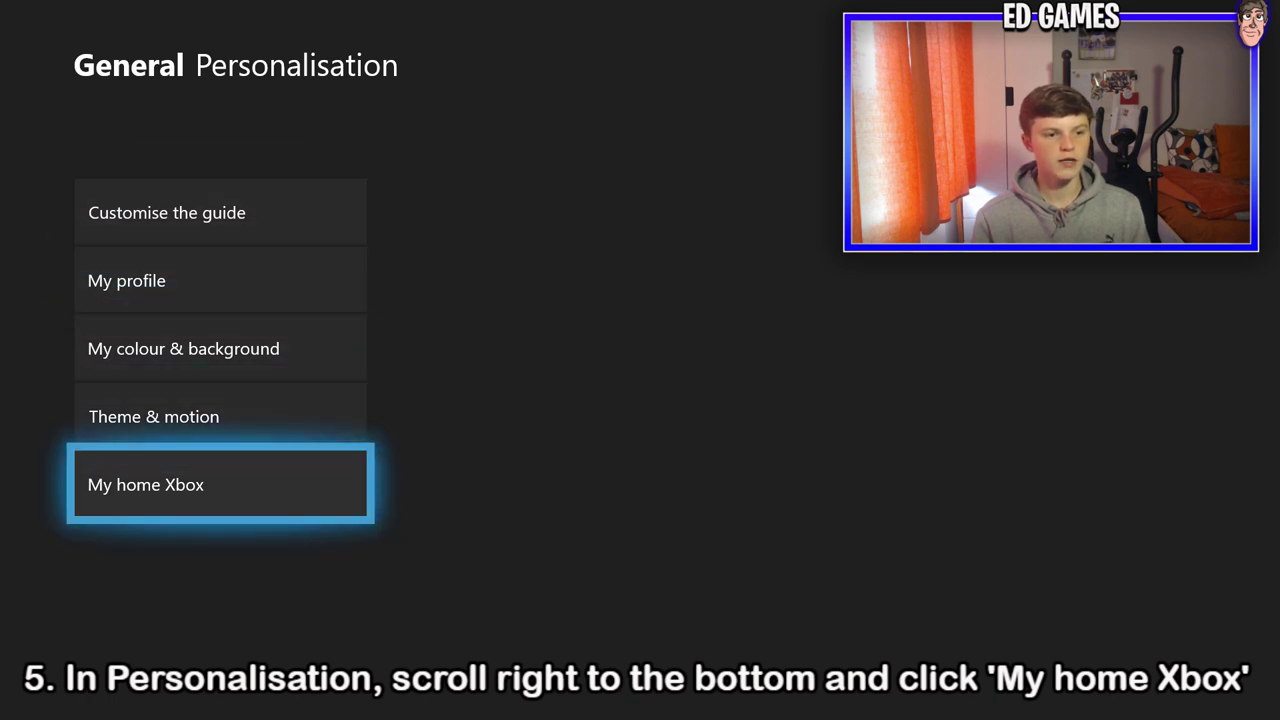
key(Return)
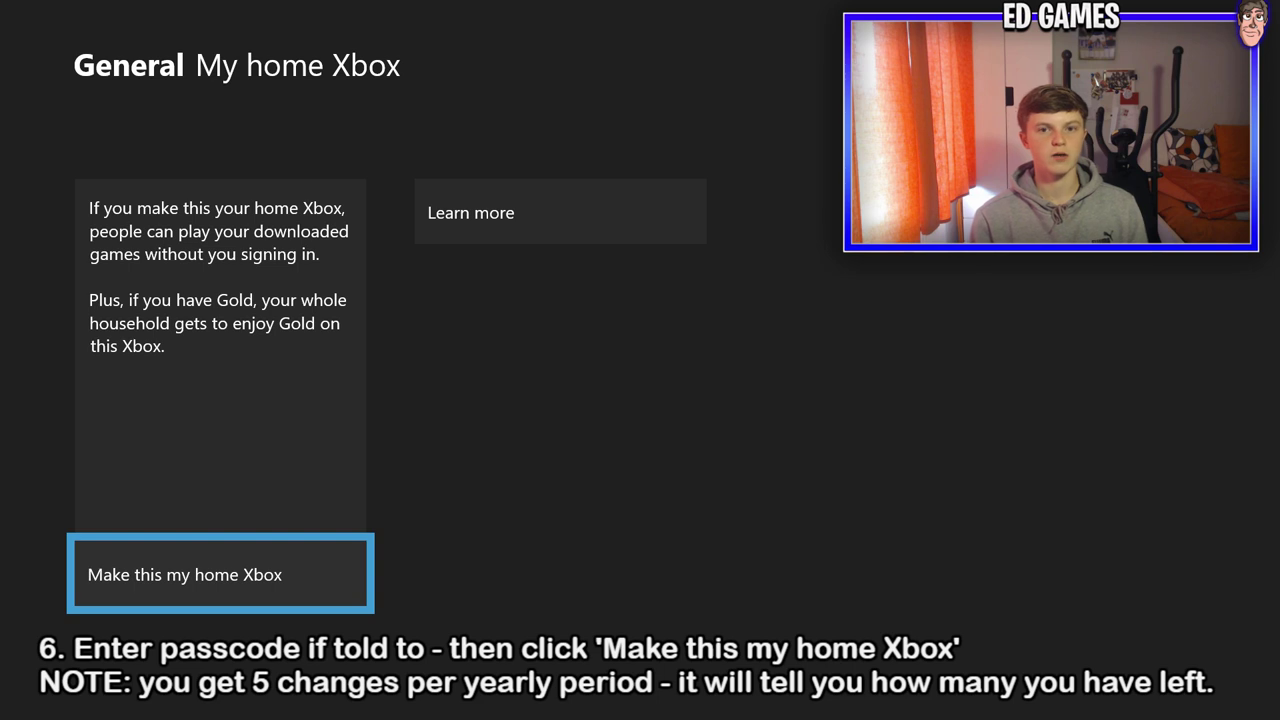
Step: Make this console the home Xbox, then return Home with focus on My games & apps
key(Right)
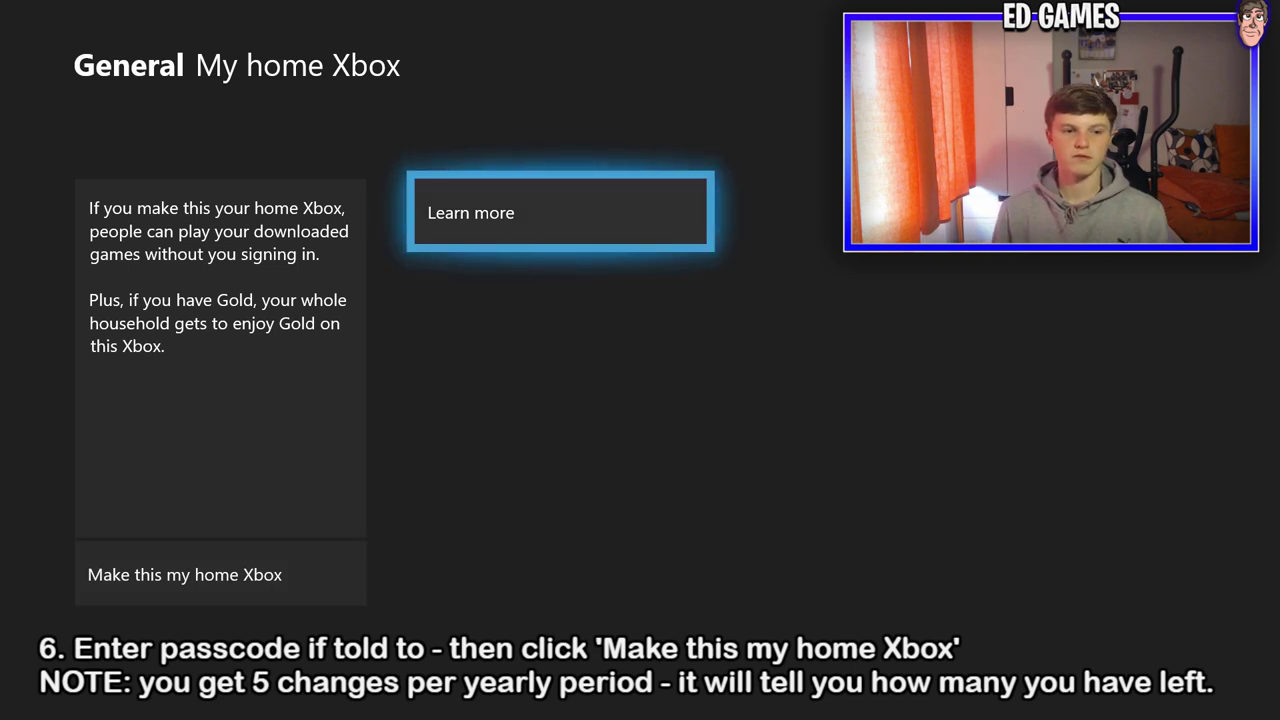
key(Left)
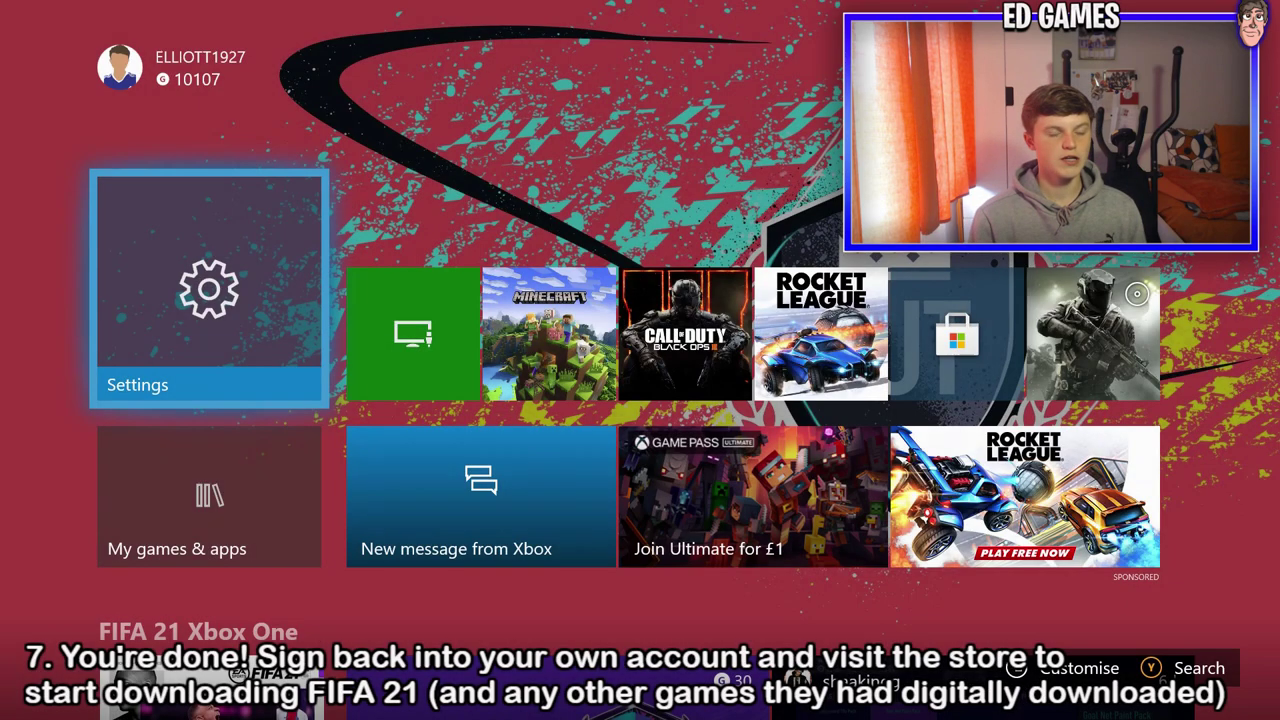
key(Right)
key(Right)
key(Right)
key(Right)
key(Down)
key(Left)
key(Left)
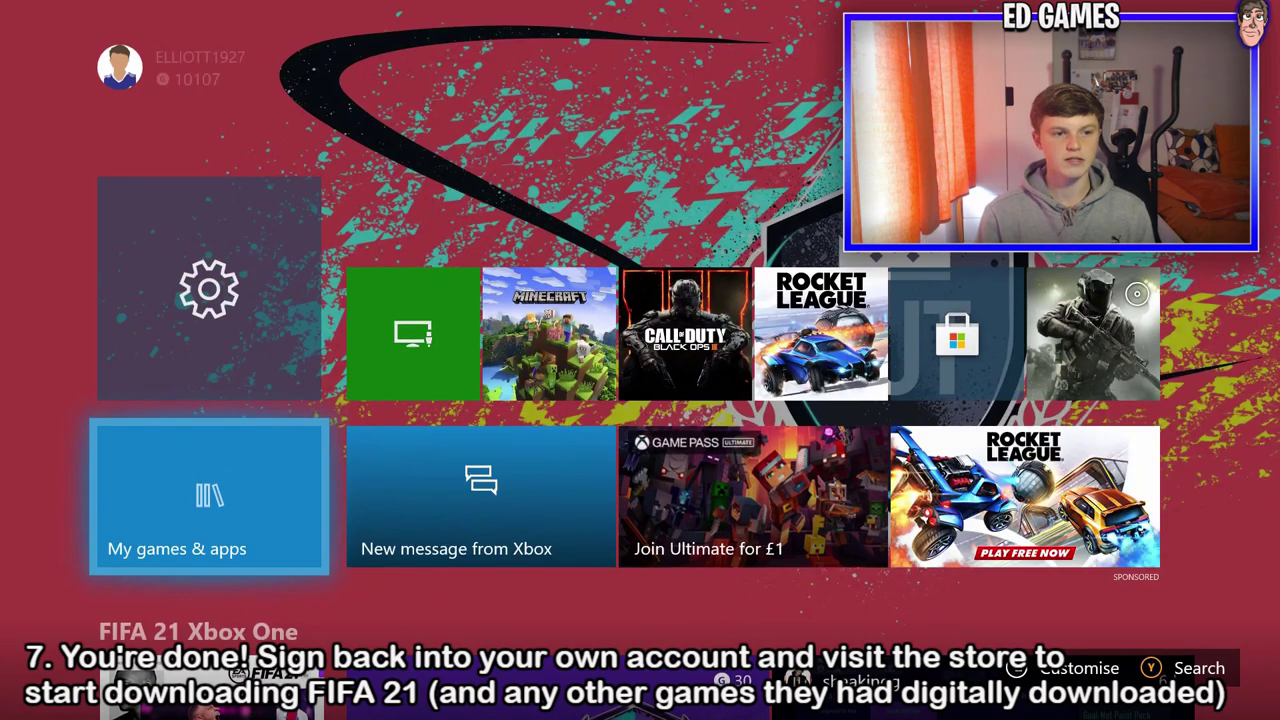
Step: Launch Microsoft Store from the guide and search the store for 'Fifa'
key(super)
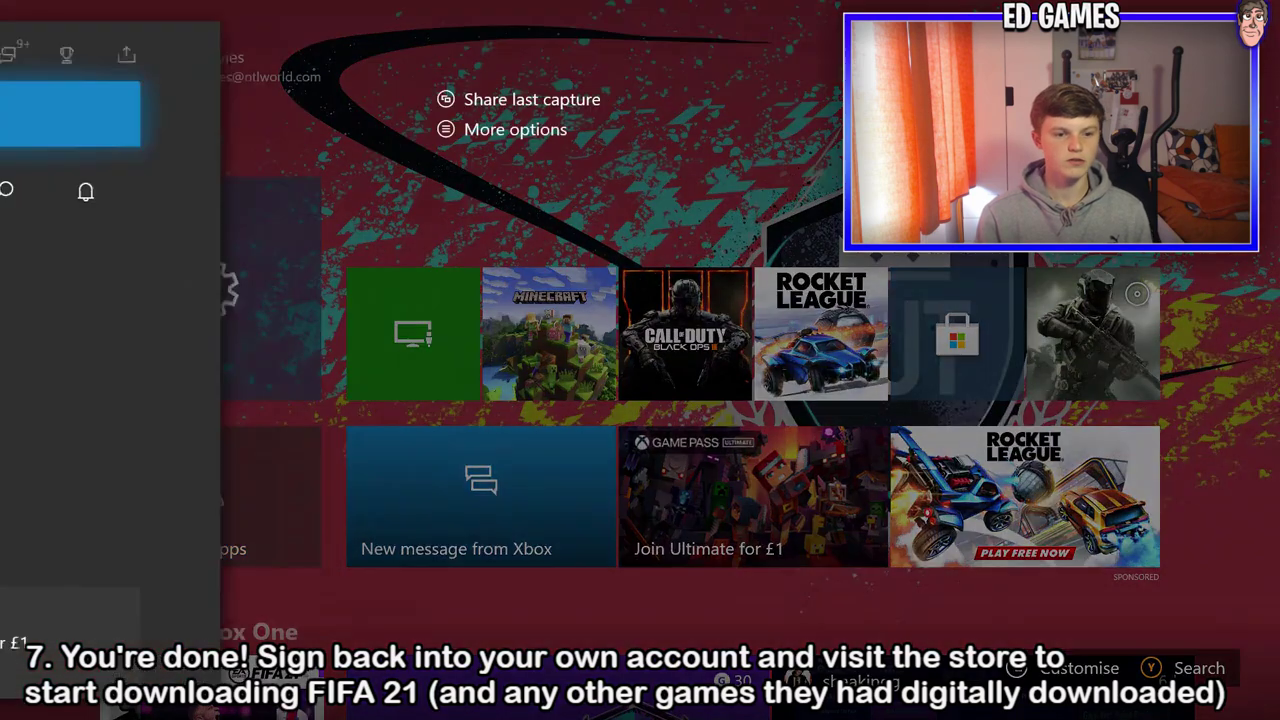
key(Down)
key(Return)
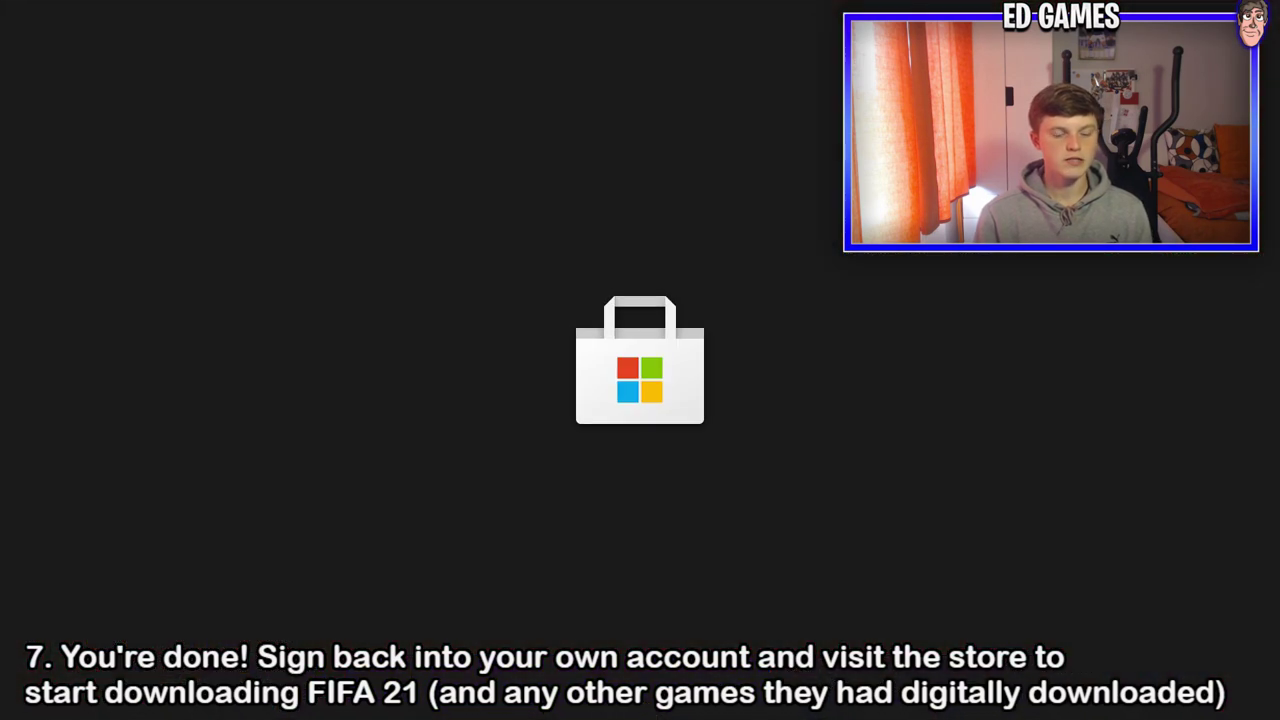
key(Right)
key(Left)
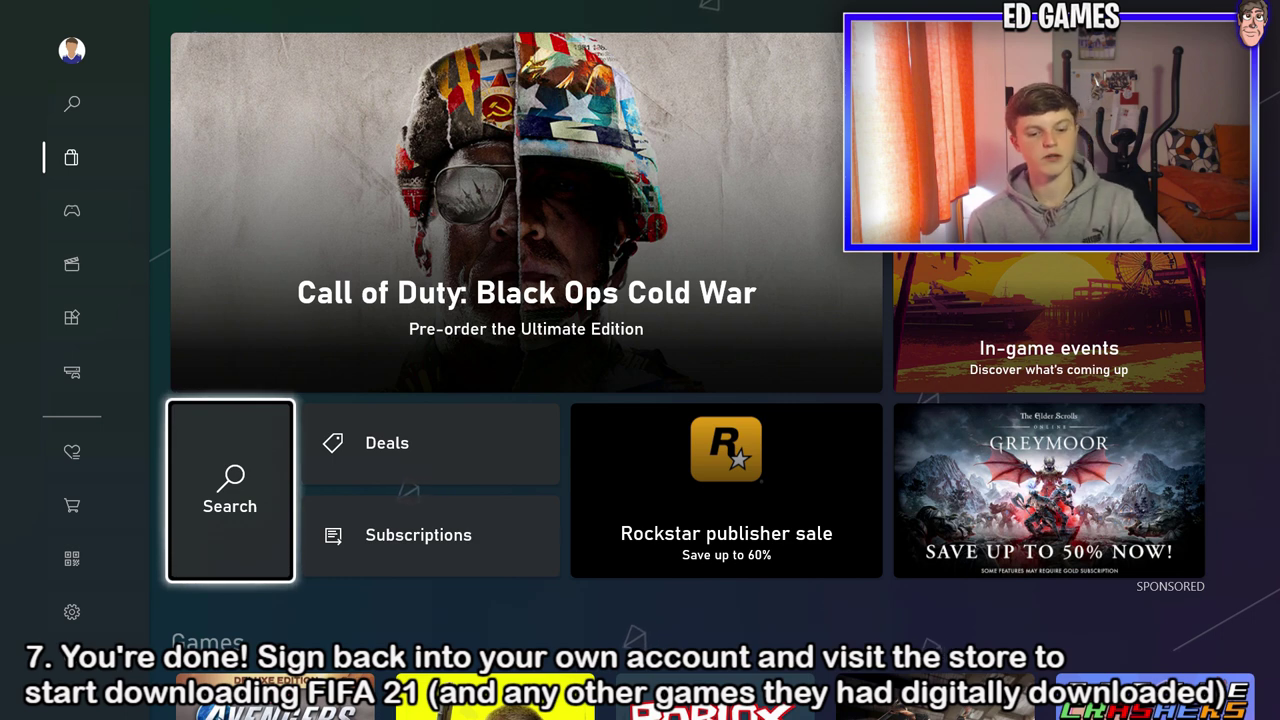
key(Return)
key(Down)
key(Left)
text(Fi)
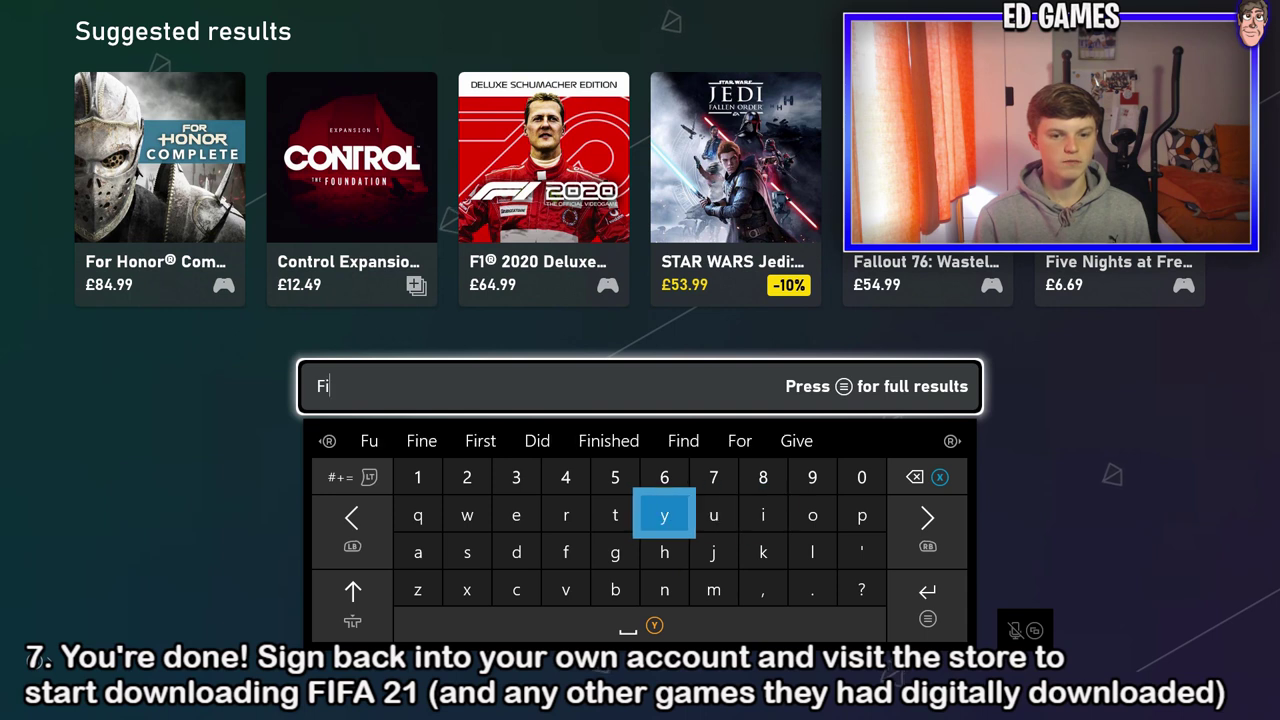
text(fa)
key(Up)
key(Up)
key(Right)
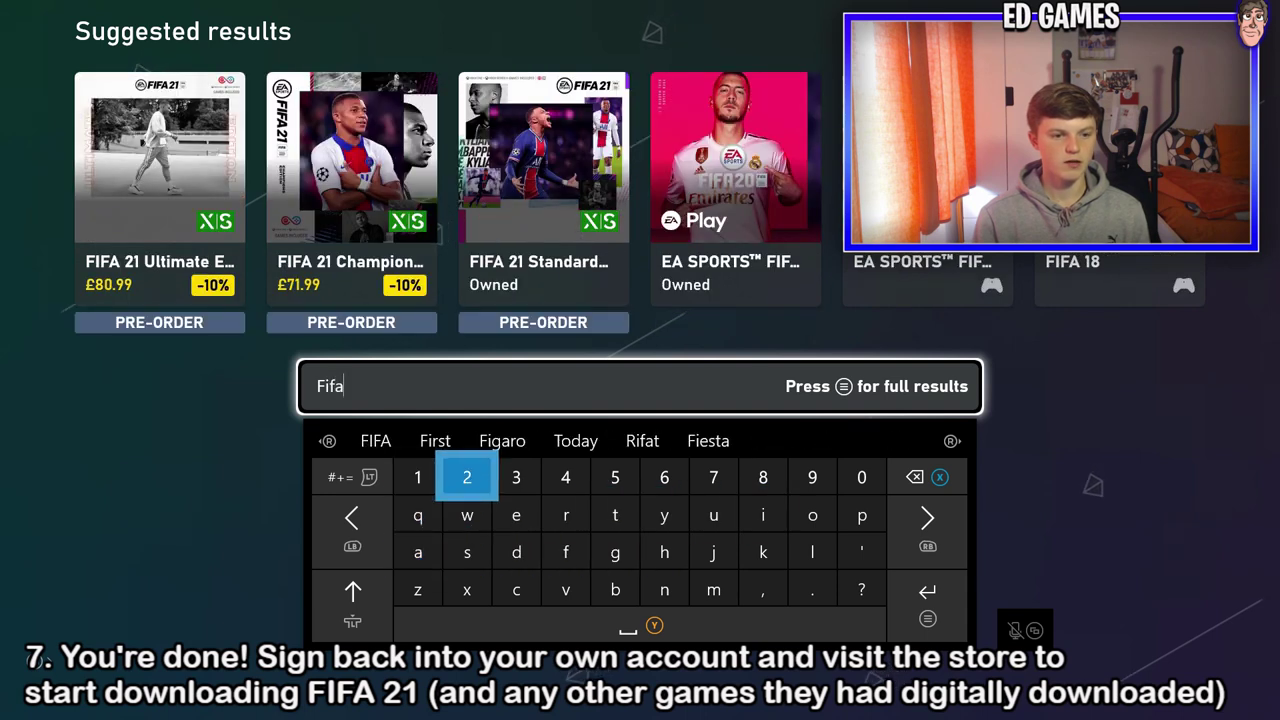
Step: Open the owned FIFA 21 Standard Edition product page from the search results
key(Up)
key(Right)
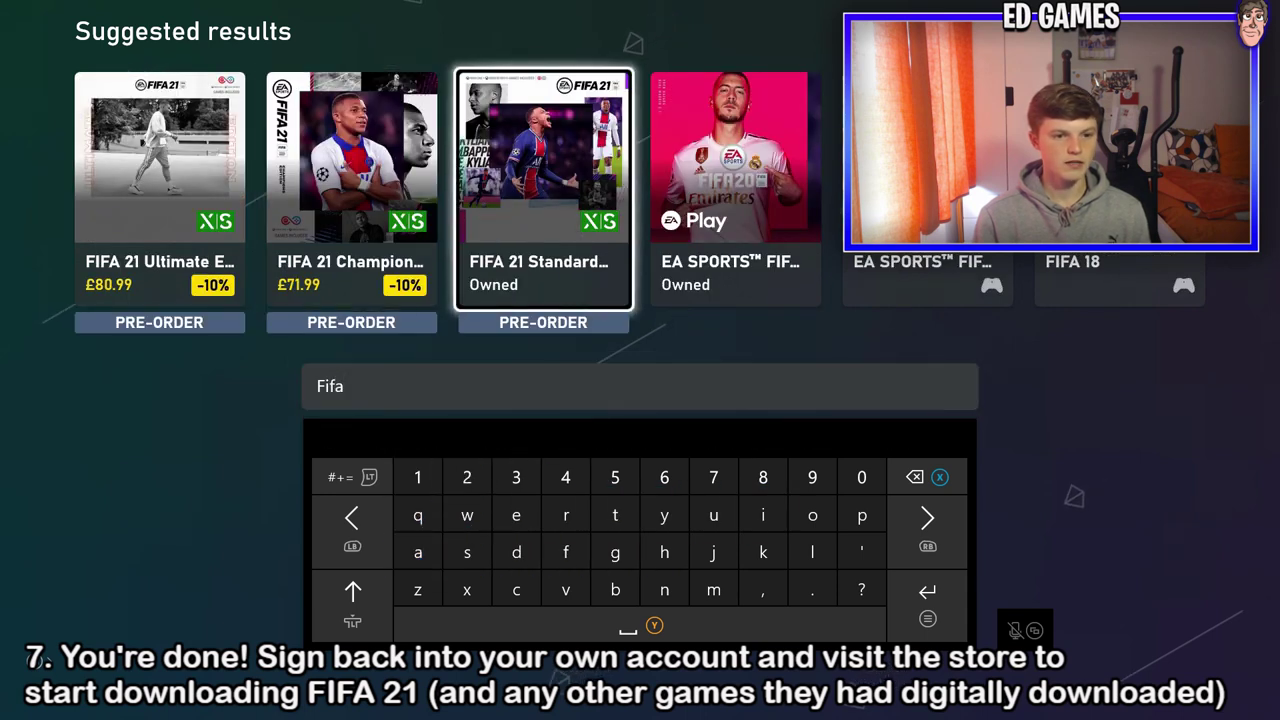
key(Return)
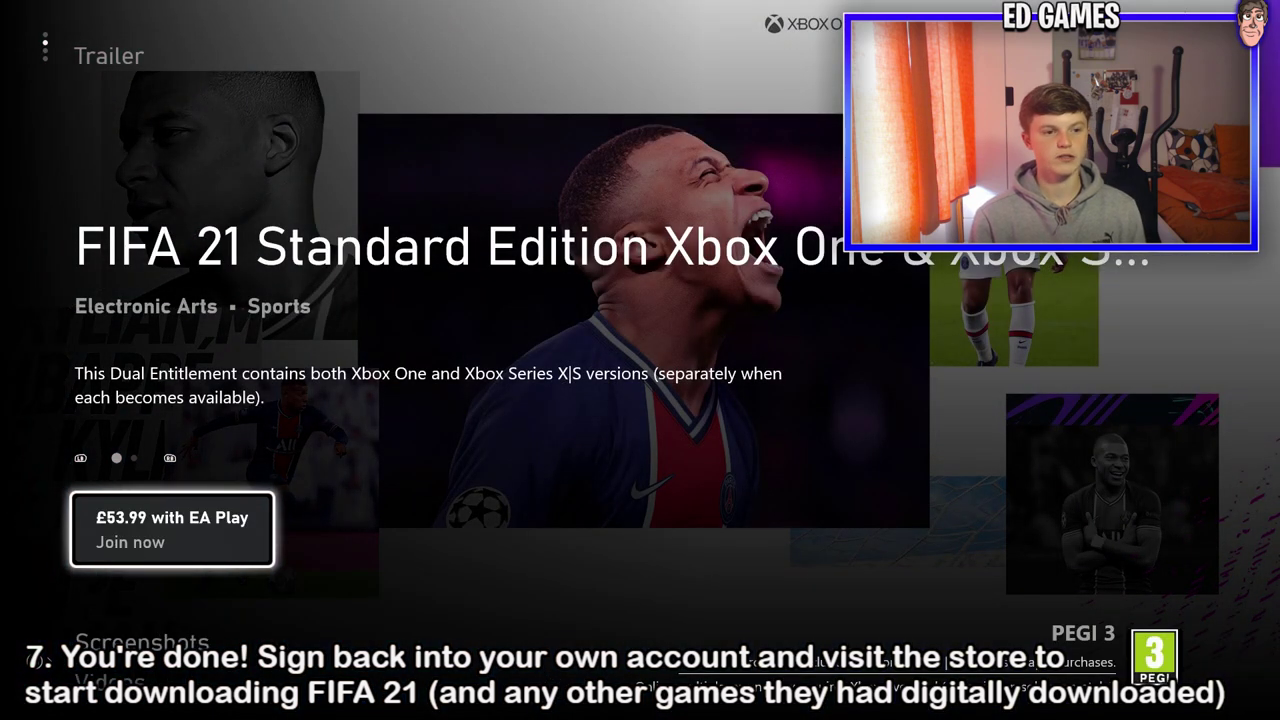
Step: Look over the EA Play and Pre-order options on the FIFA 21 page
key(Right)
key(Left)
key(Right)
key(Left)
key(Right)
key(Left)
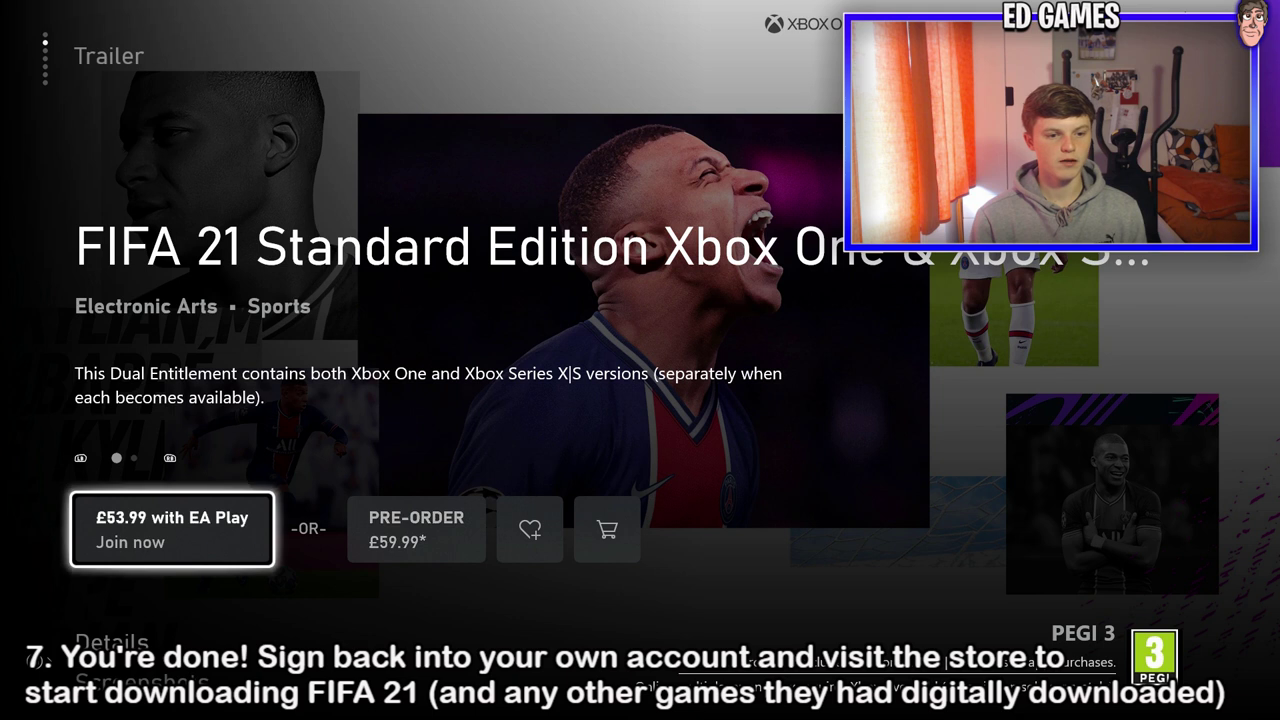
key(Right)
key(Left)
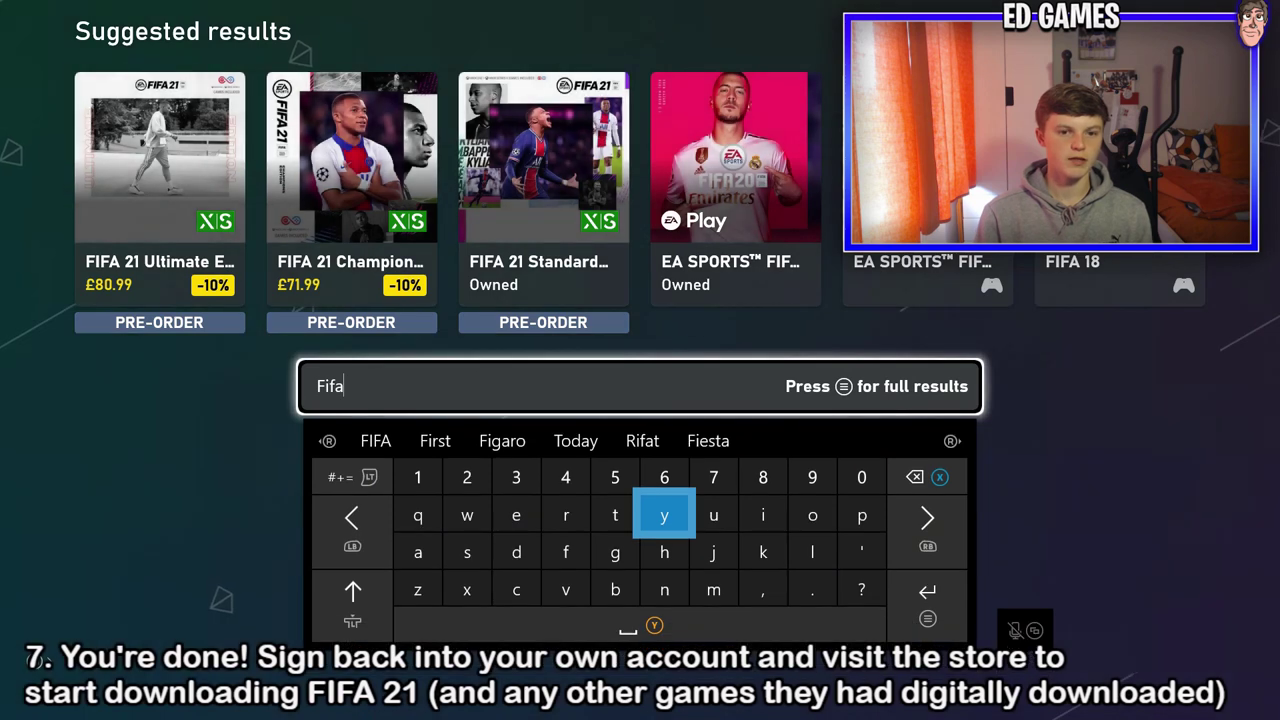
Step: Return to the Fifa search results and bring up the Xbox guide
key(Escape)
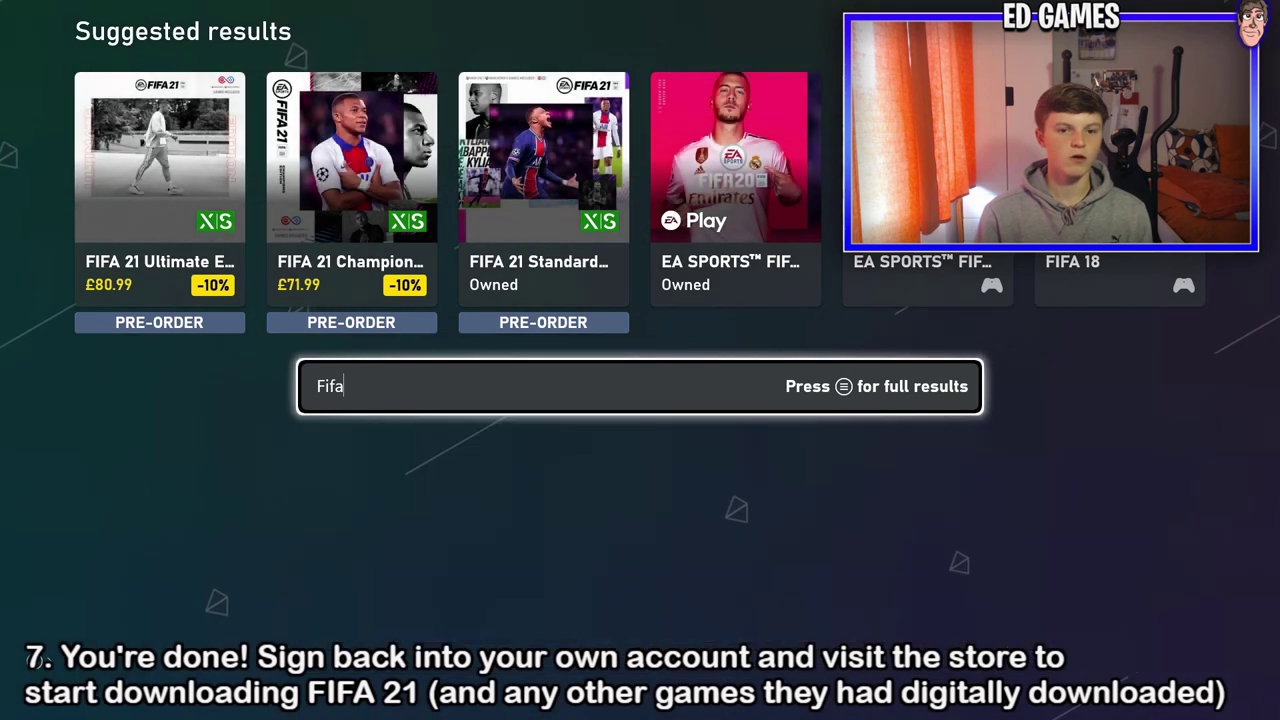
key(super)
key(Down)
Step: Open My games & apps and check FIFA 21 Xbox Series X|S under Manage > Queue
key(Return)
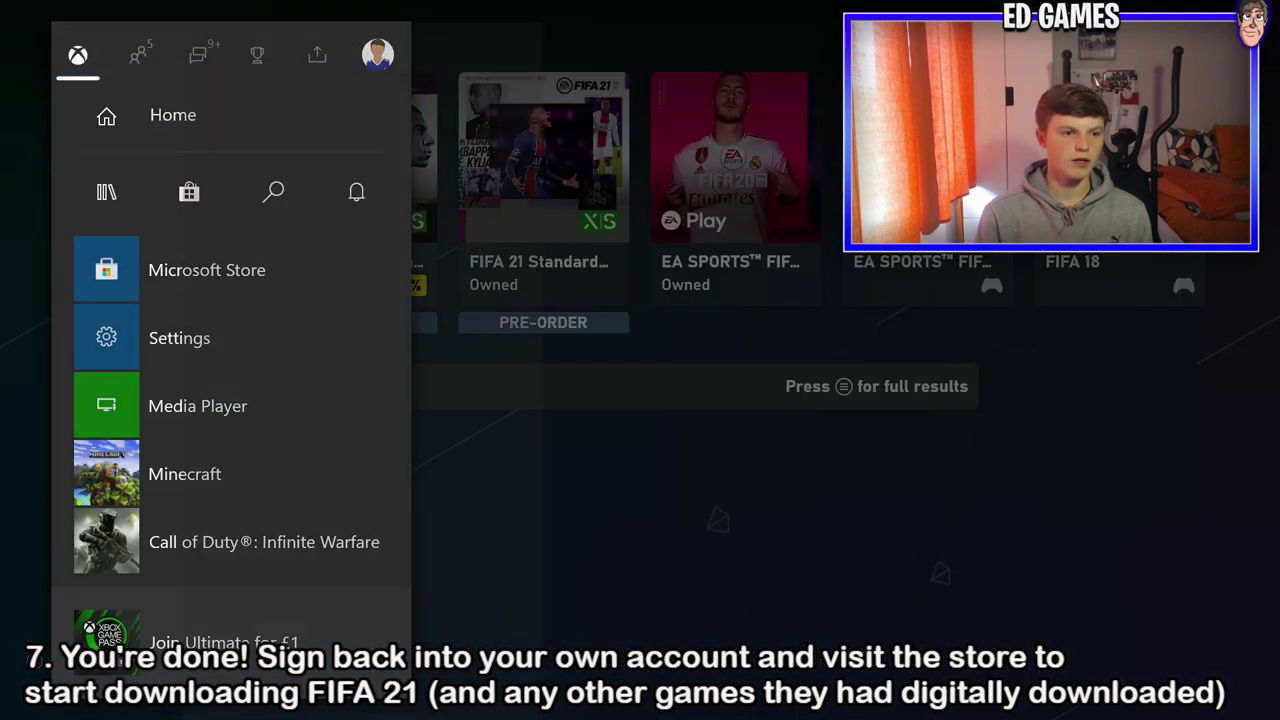
key(super)
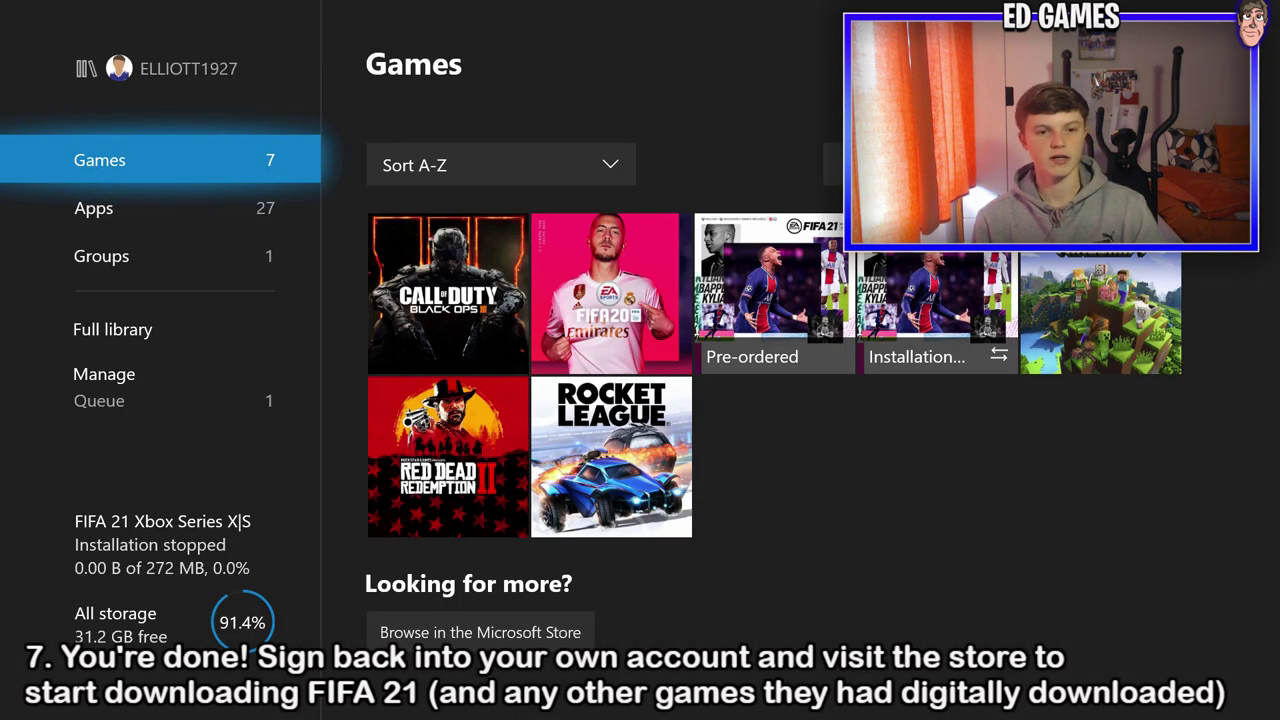
key(Down)
key(Down)
key(Down)
key(Down)
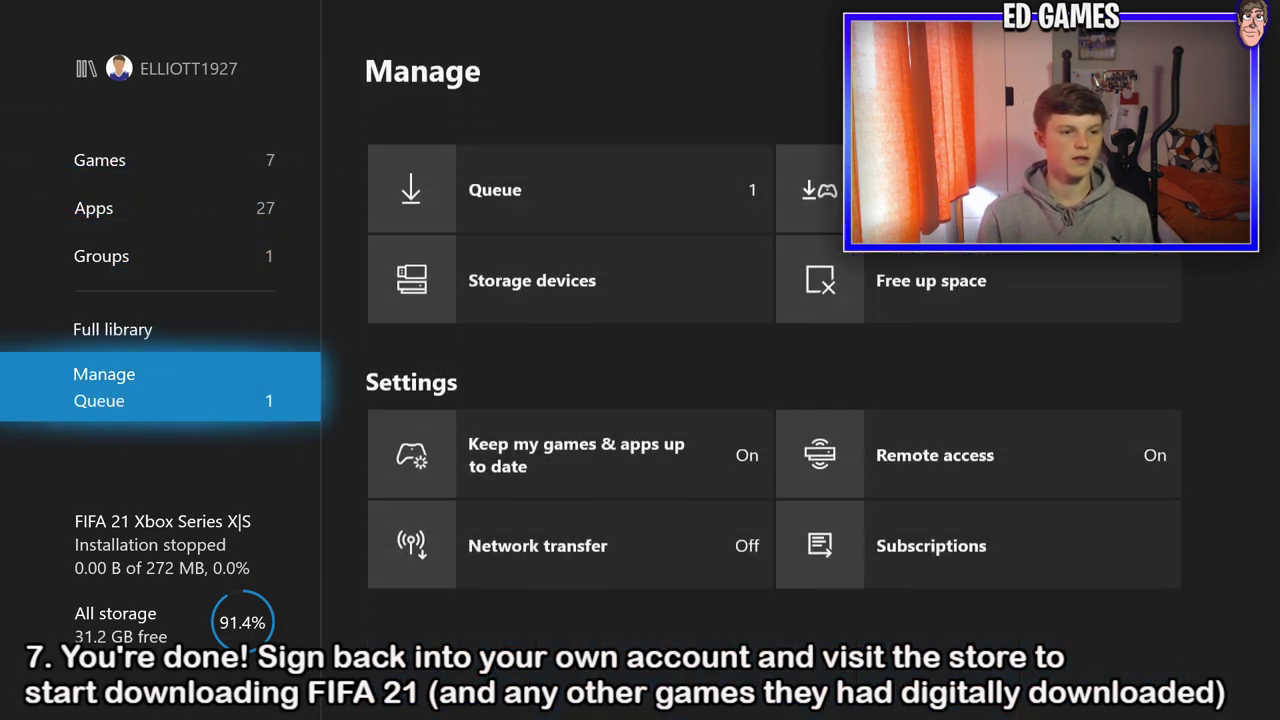
key(Right)
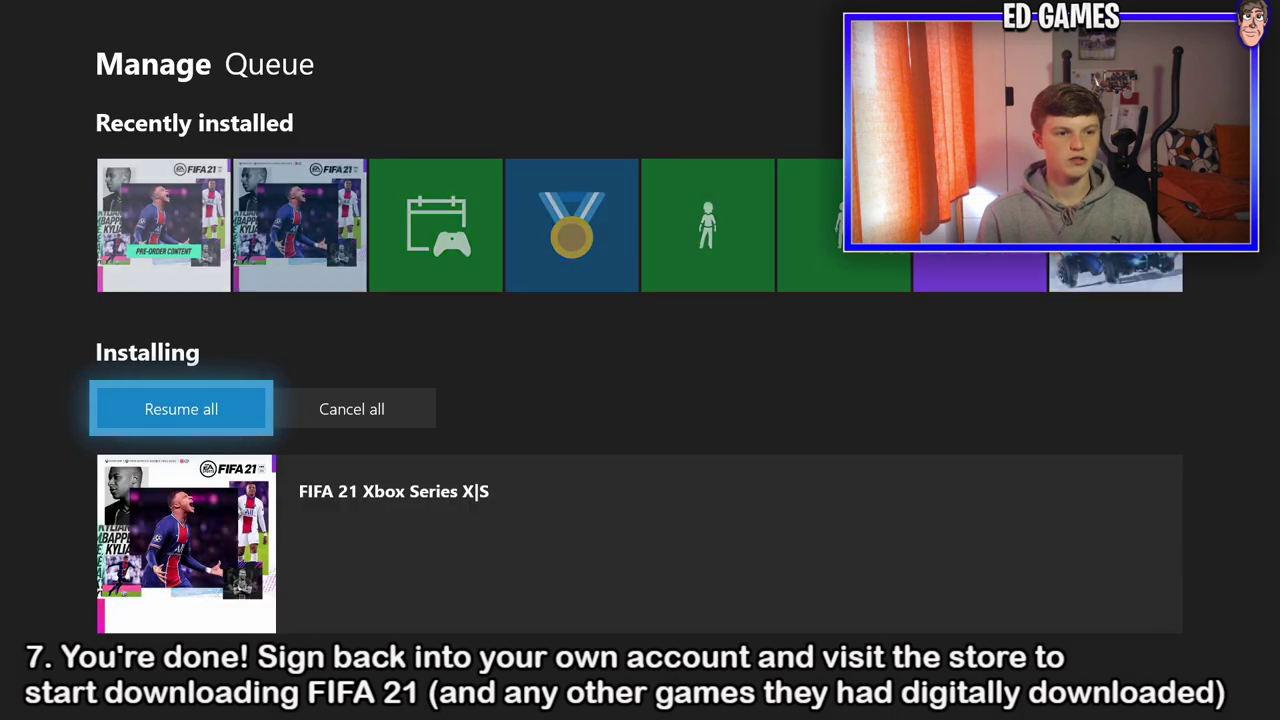
key(Down)
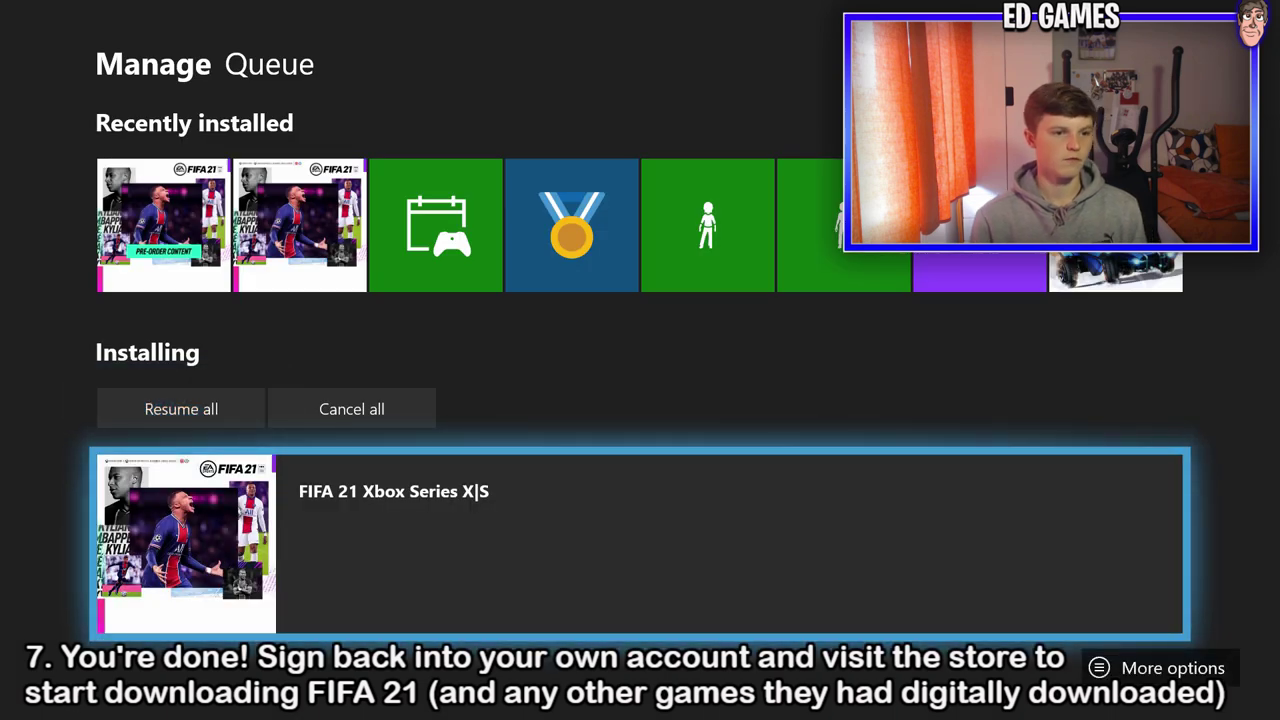
Step: Browse the recently installed items, then back out of the queue to the Games list
key(Up)
key(Right)
key(Left)
key(Escape)
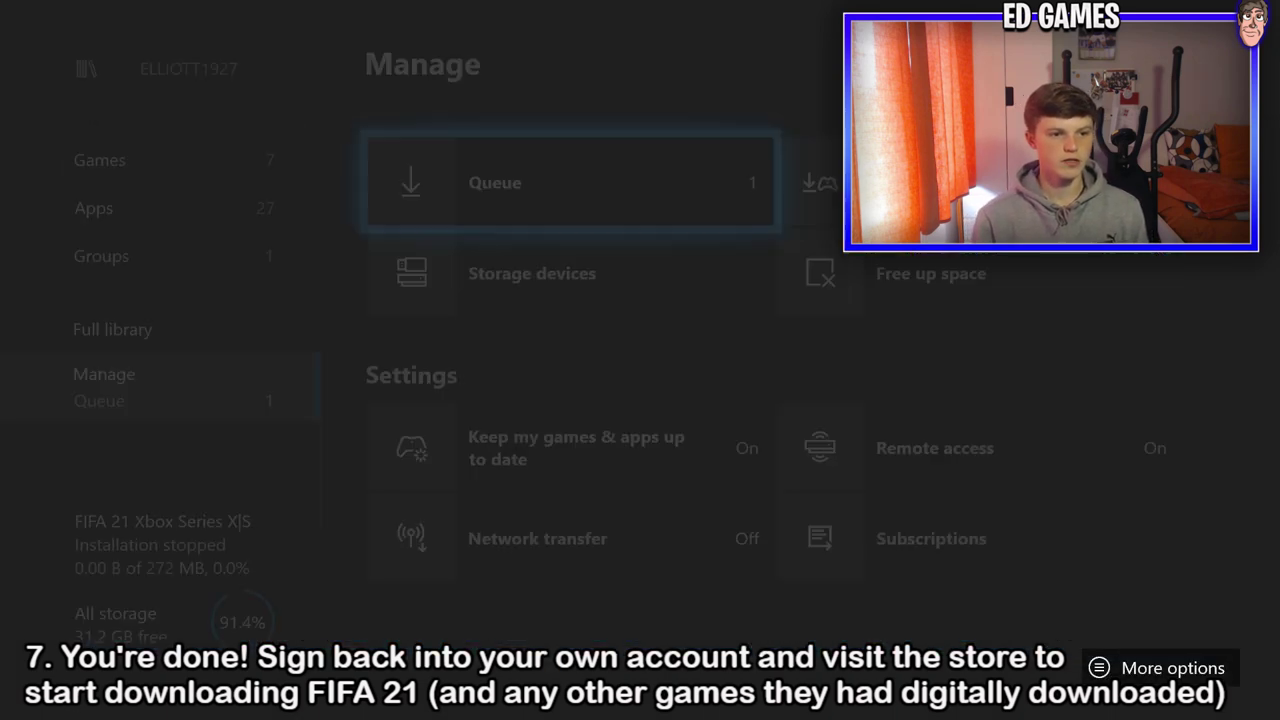
key(Left)
key(Up)
key(Up)
key(Up)
key(Up)
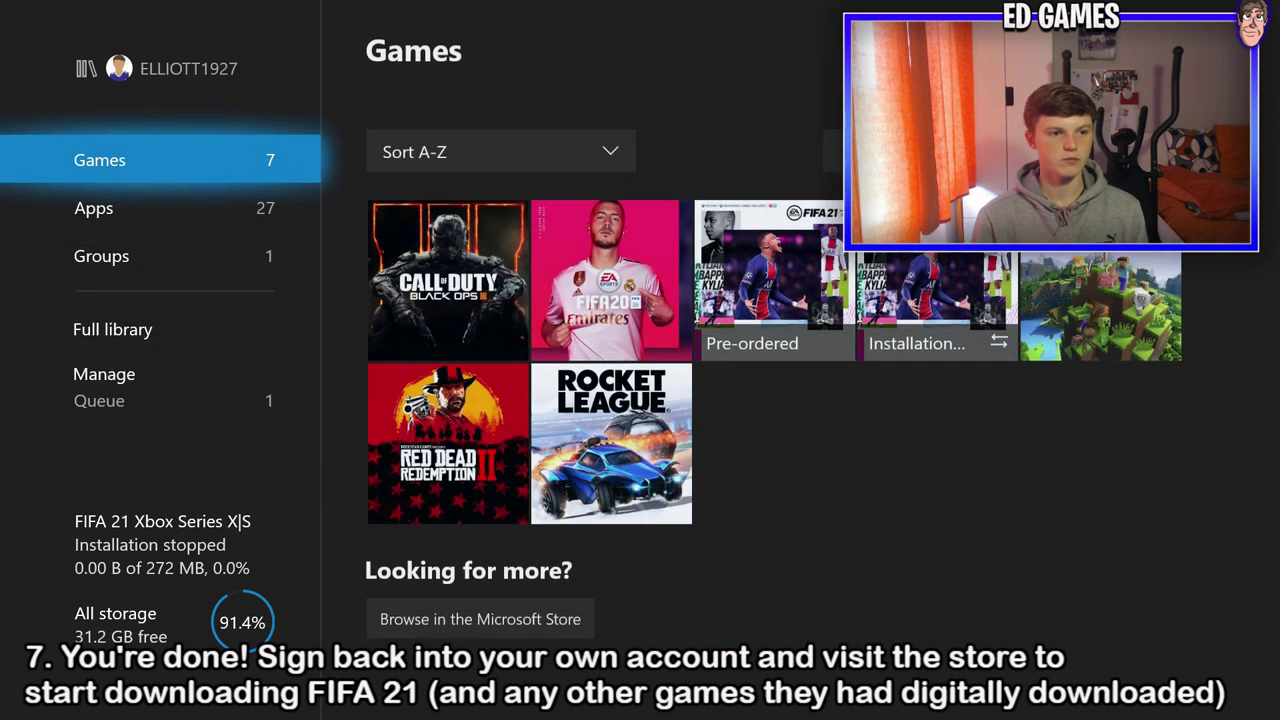
key(Right)
key(Right)
key(Right)
key(Left)
key(Right)
key(Left)
key(Left)
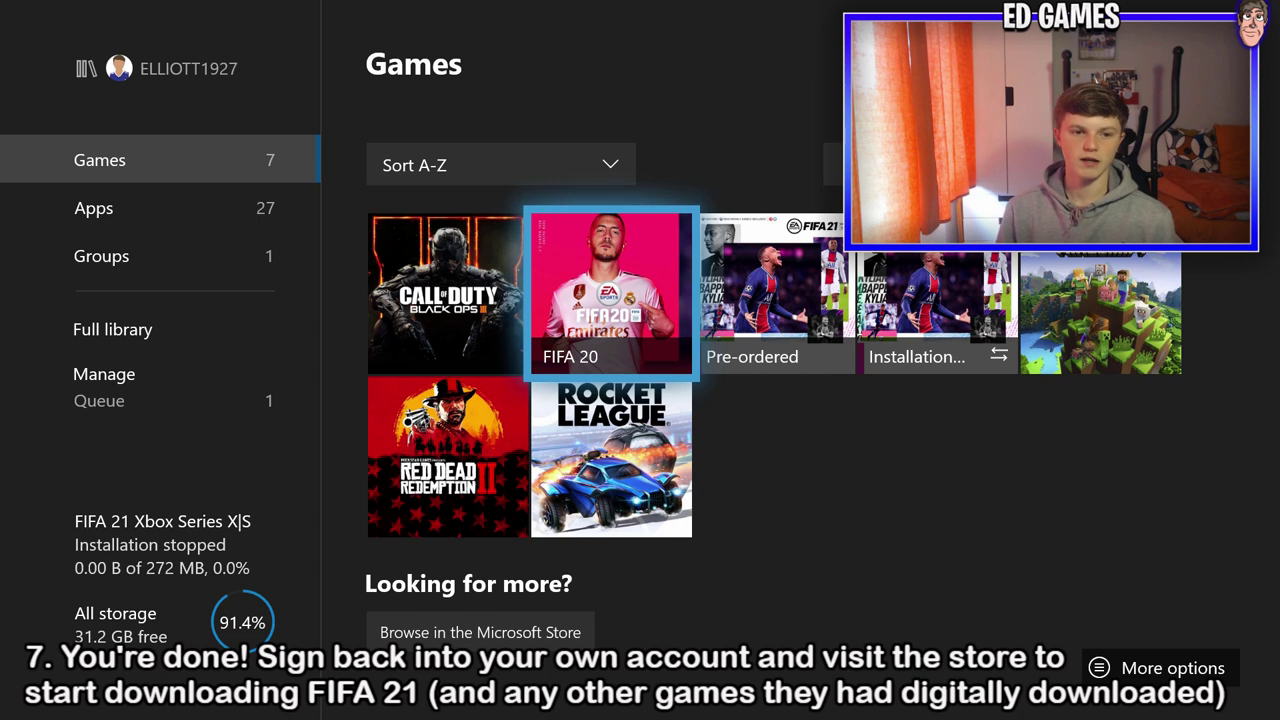
key(Left)
key(Down)
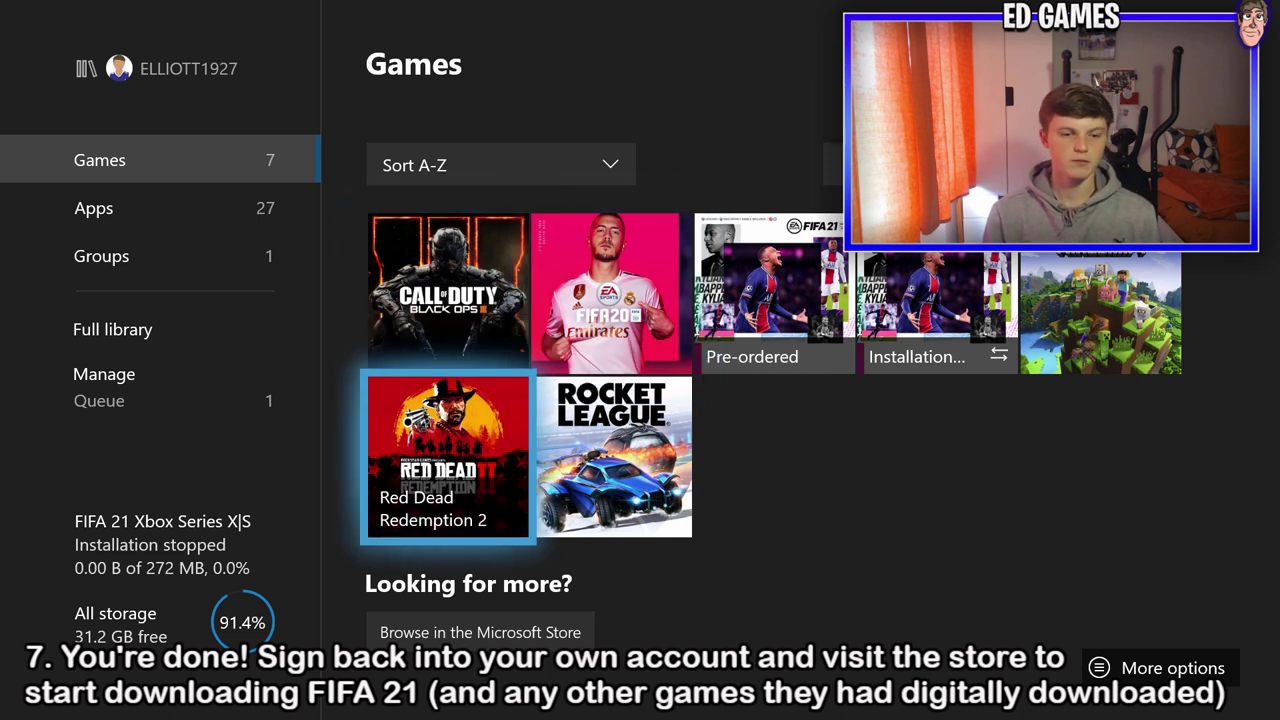
key(Right)
key(Up)
key(Right)
key(Right)
key(Right)
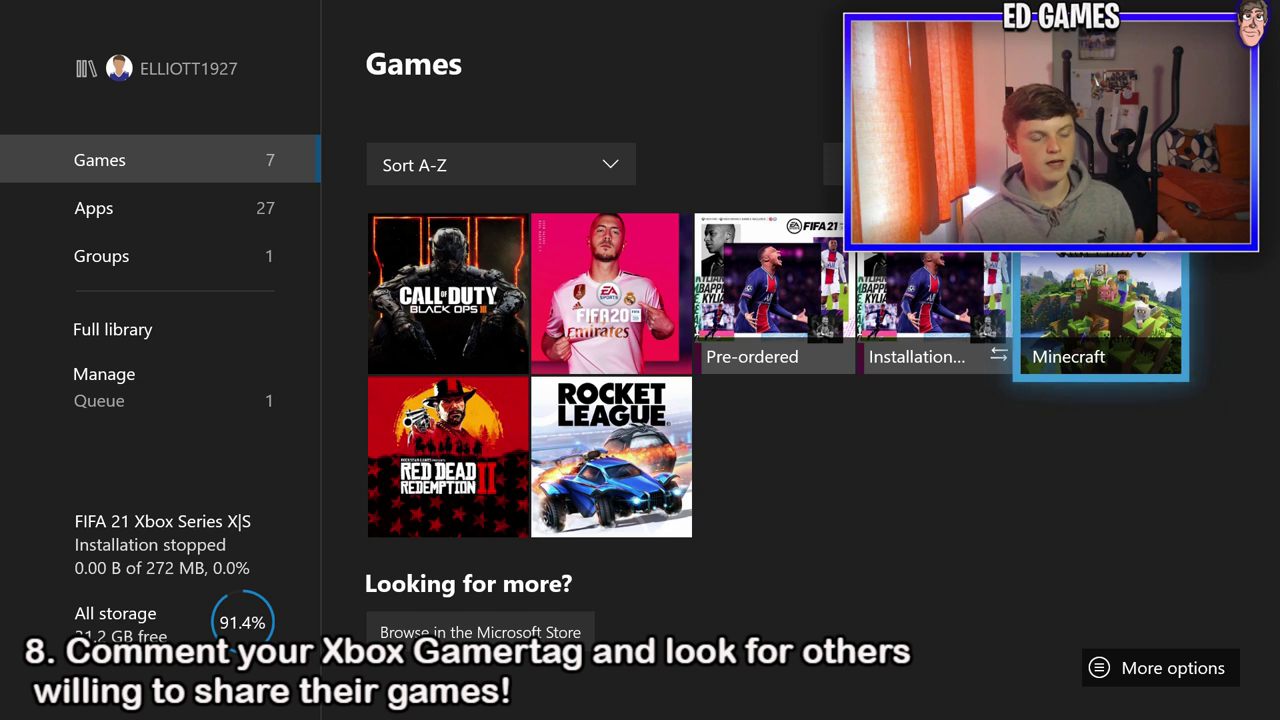
key(Left)
key(Left)
key(Right)
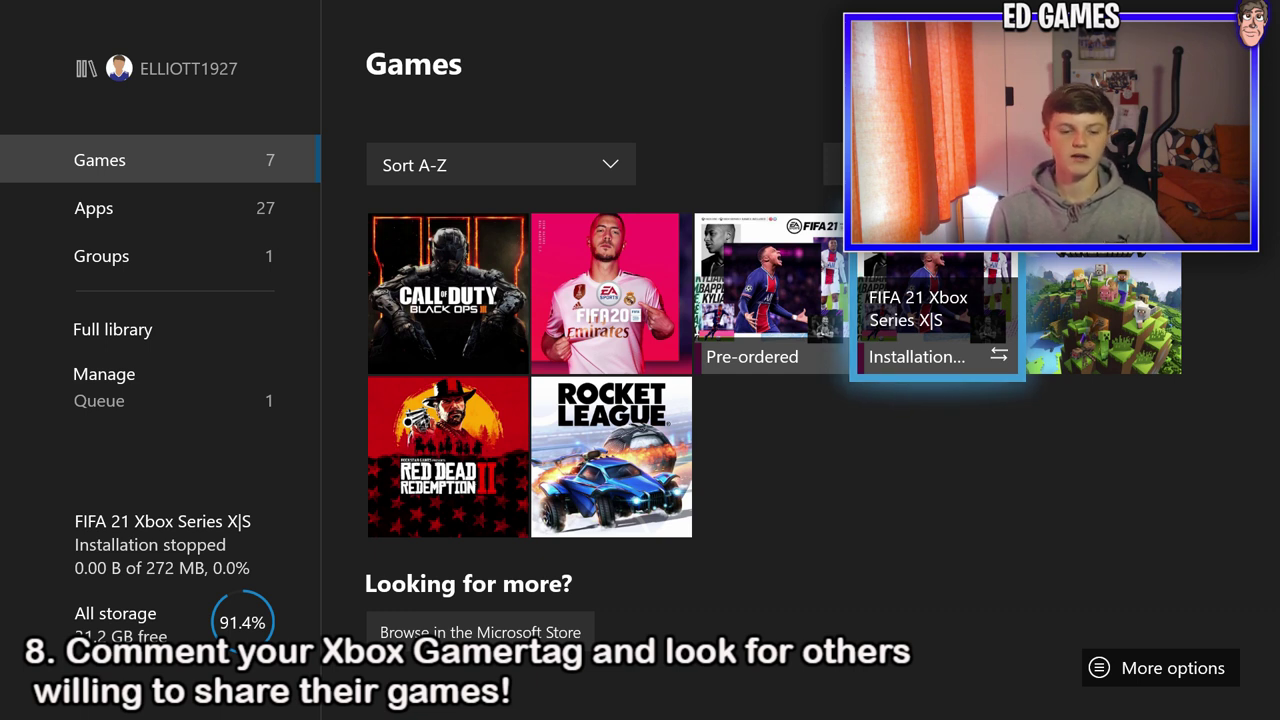
key(Left)
key(Right)
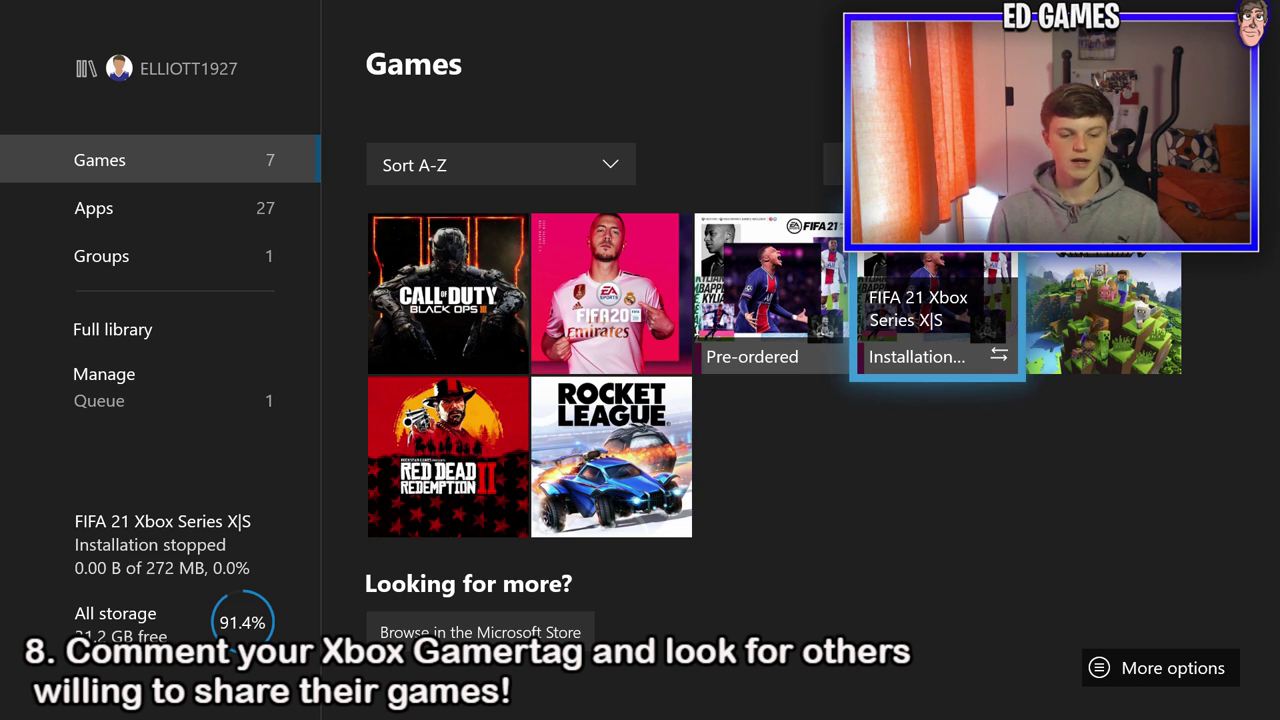